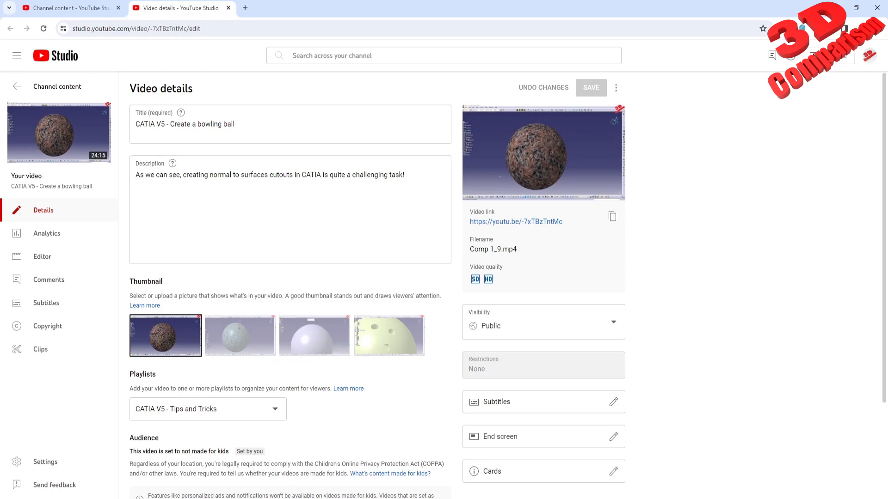
Switch to CATIA V5 and create a new part, keeping the default name and hybrid design enabled.
click(259, 498)
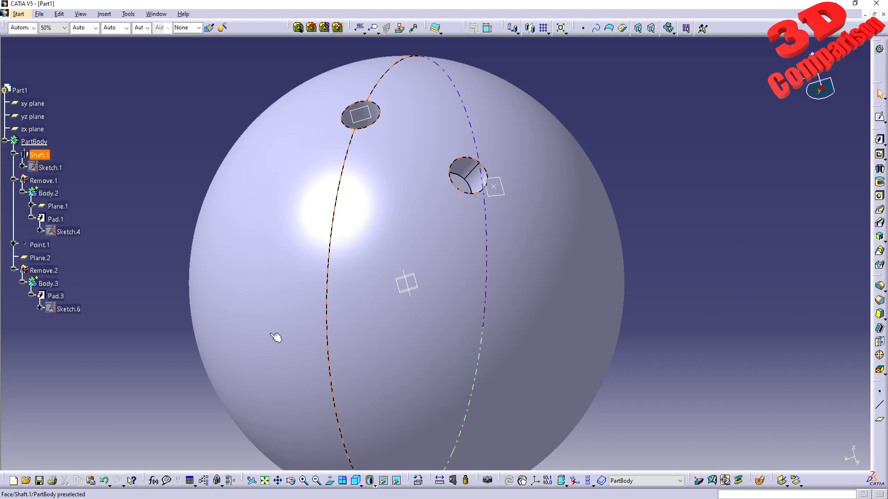
click(162, 192)
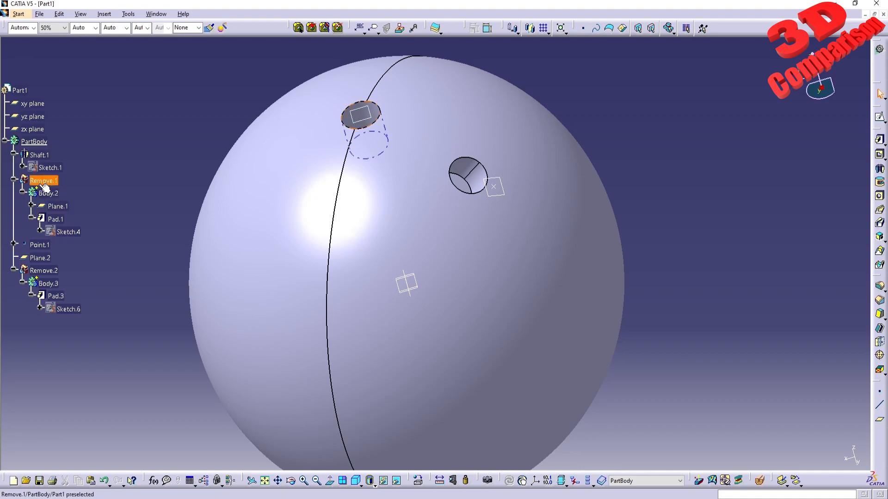
click(40, 14)
click(47, 22)
key(p)
key(Return)
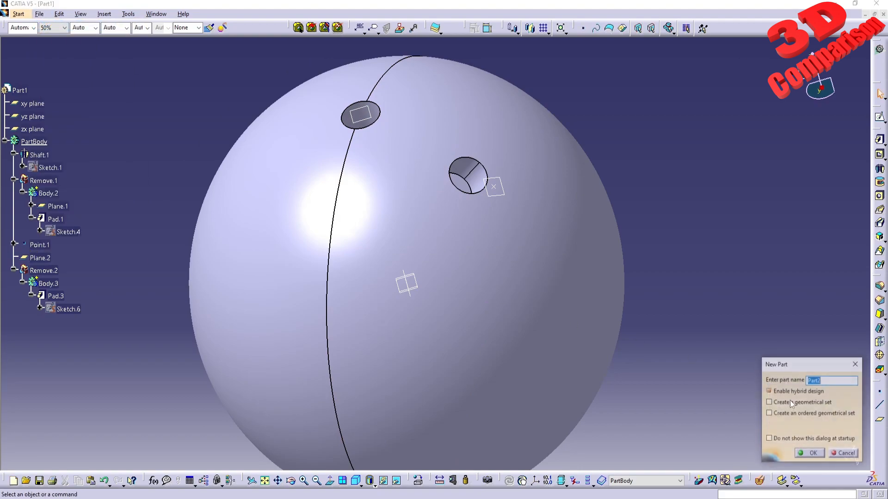
key(Return)
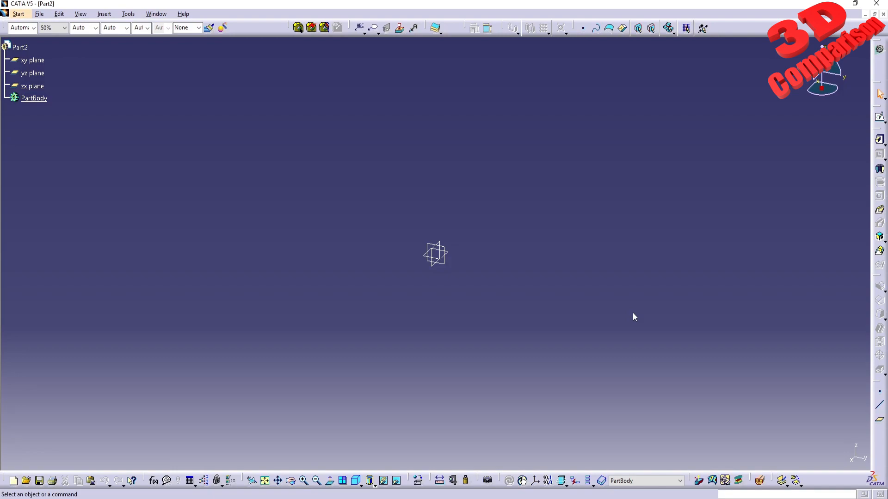
Sketch a circle centred on the origin of the yz plane and set its radius to 110 mm.
click(32, 73)
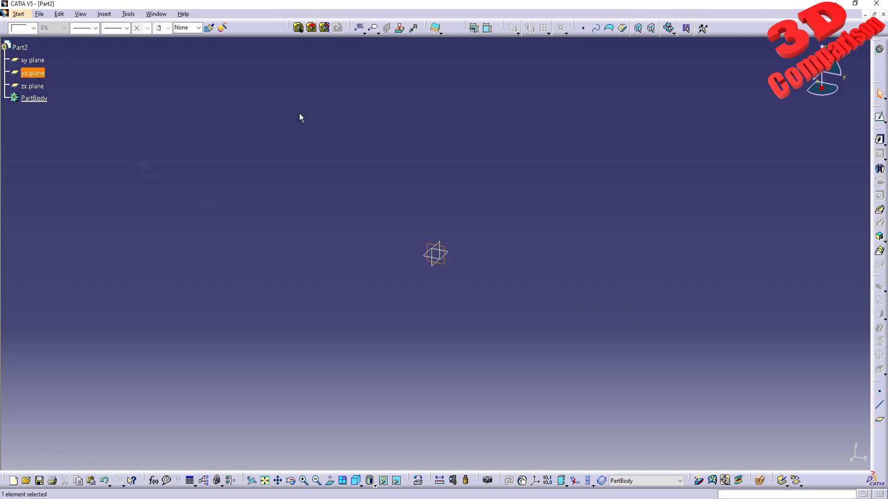
click(878, 118)
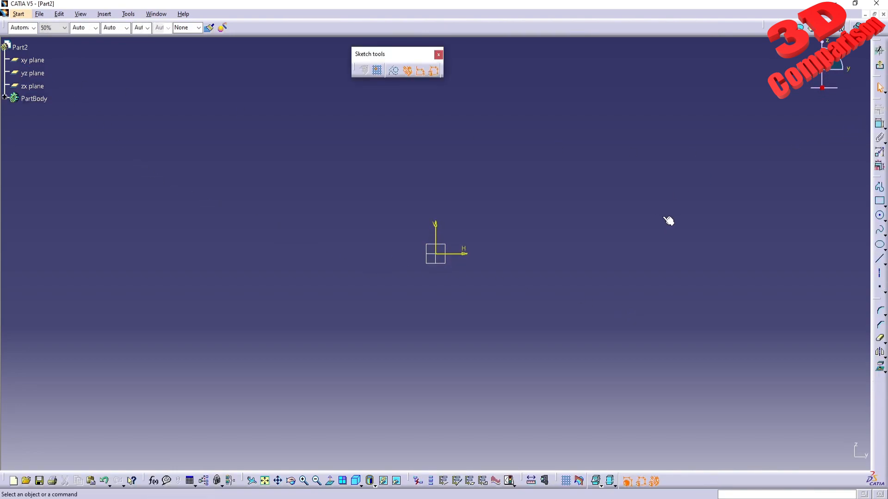
click(880, 216)
click(436, 254)
click(499, 253)
double_click(495, 252)
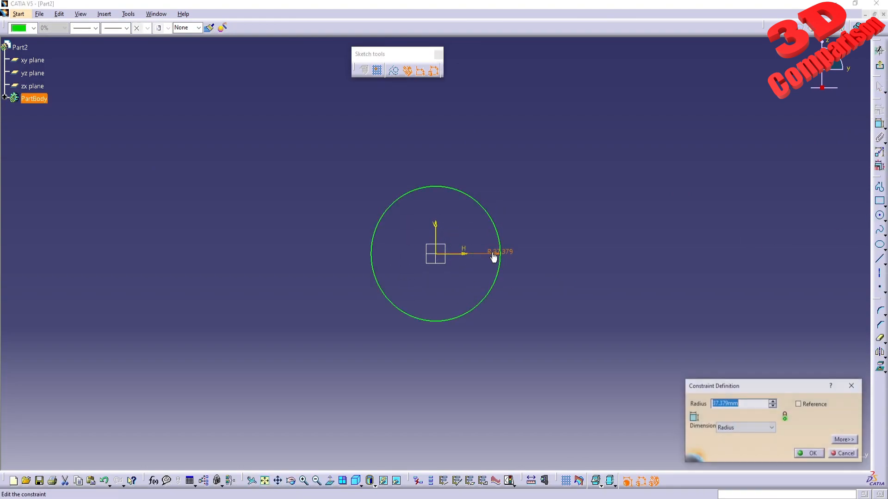
text(110)
key(Return)
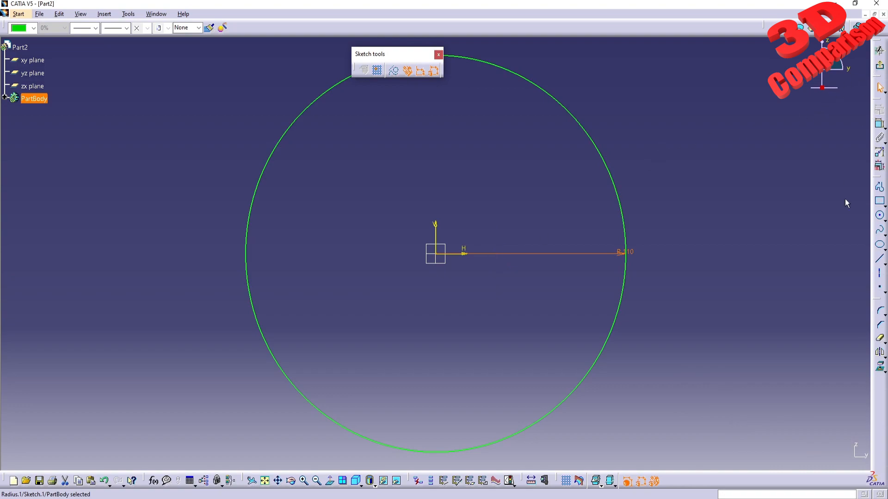
Draw a vertical axis line through the sketch origin, extending slightly beyond the circle at both ends.
click(880, 278)
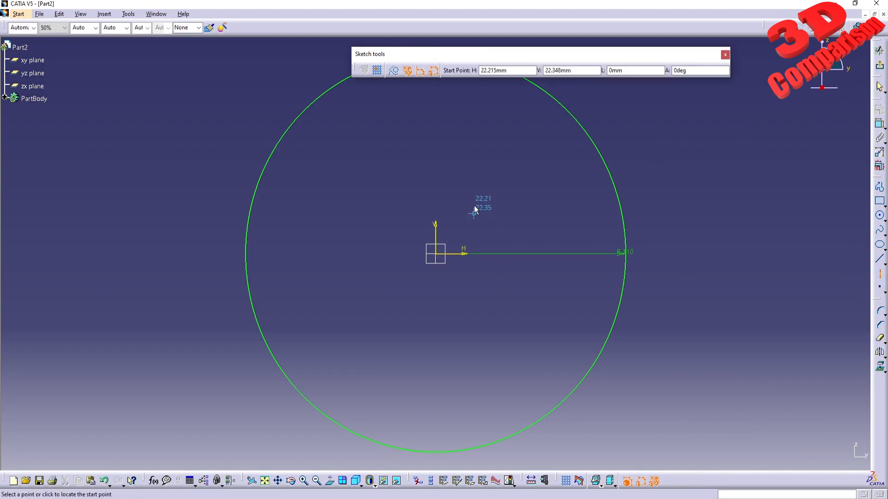
scroll(456, 173, down, 3)
click(434, 101)
click(435, 415)
click(510, 406)
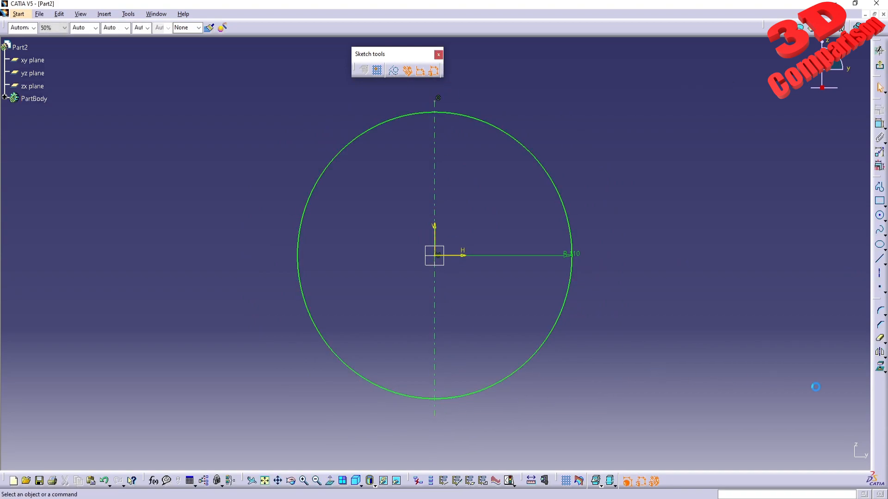
Trim away the half of the circle on the positive H side of the axis and finish the sketch.
click(880, 338)
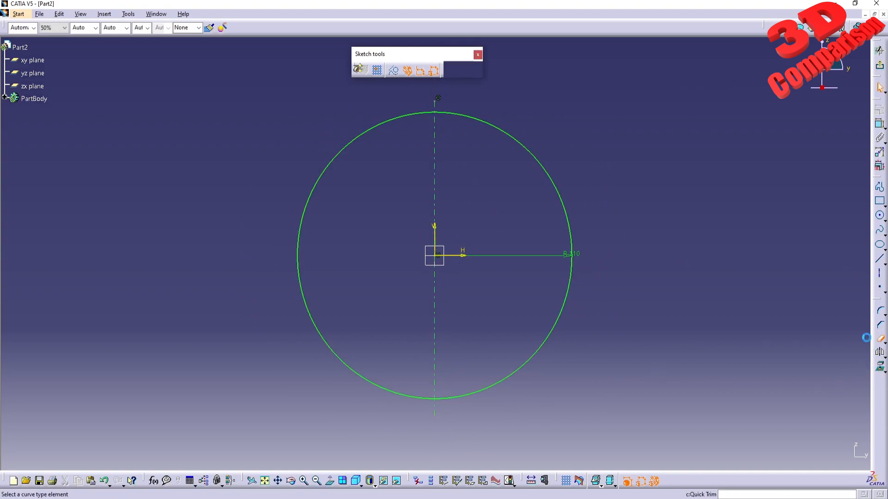
click(544, 166)
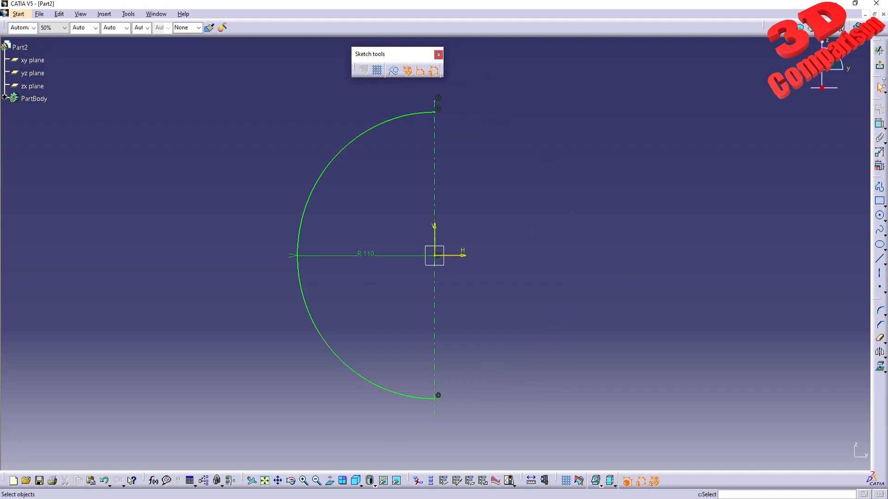
click(879, 66)
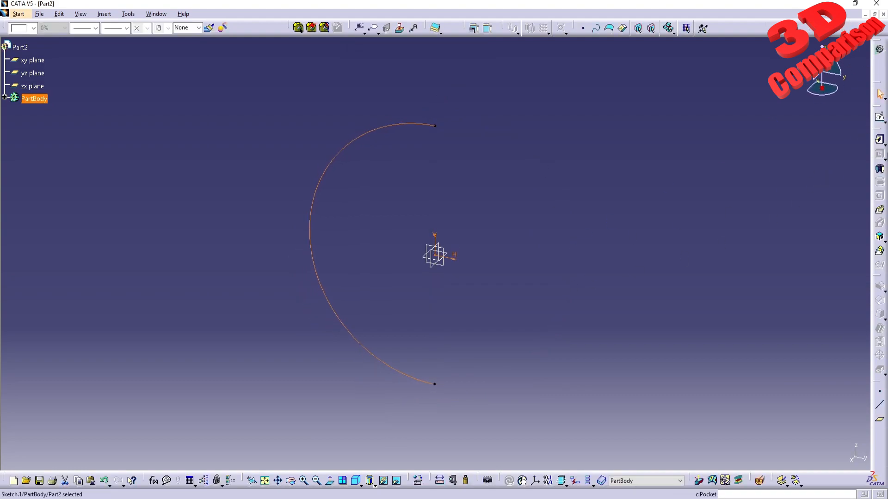
Revolve the half-circle profile into a sphere with a 360-degree Shaft about the sketch axis.
click(879, 168)
click(831, 457)
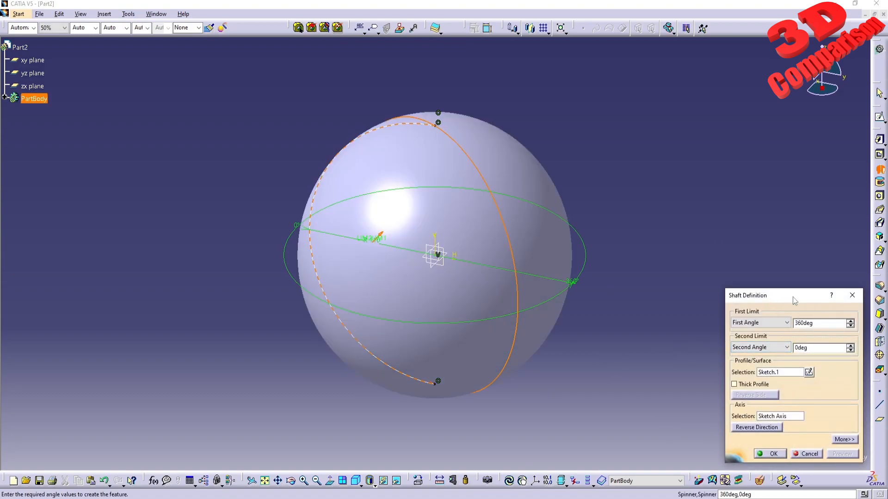
click(773, 454)
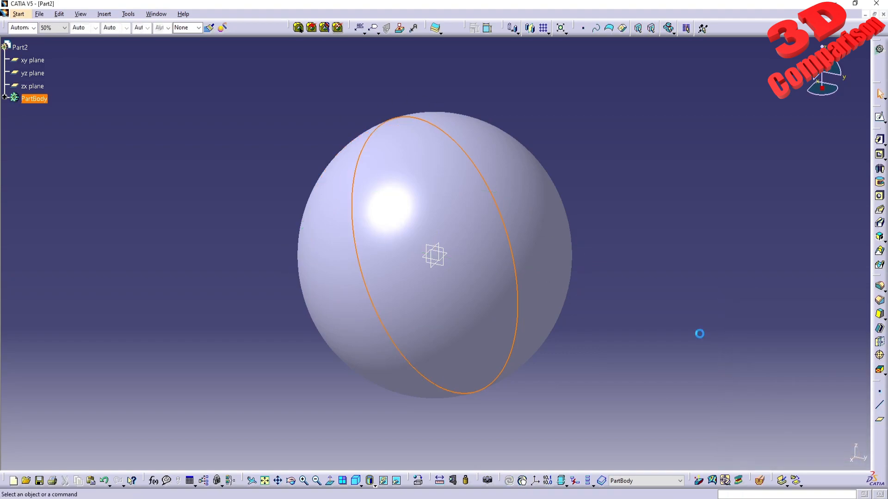
click(4, 98)
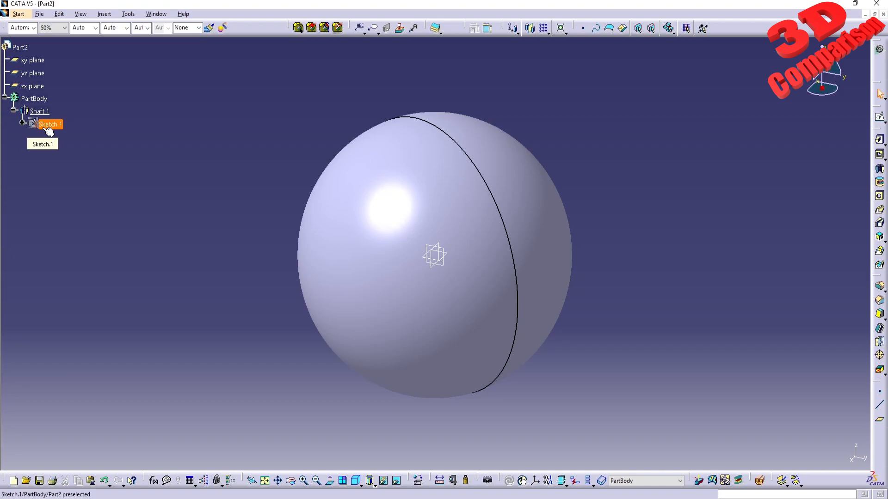
Create a reference plane offset 110 mm from the xy plane, tangent to the top of the sphere.
click(454, 257)
click(880, 419)
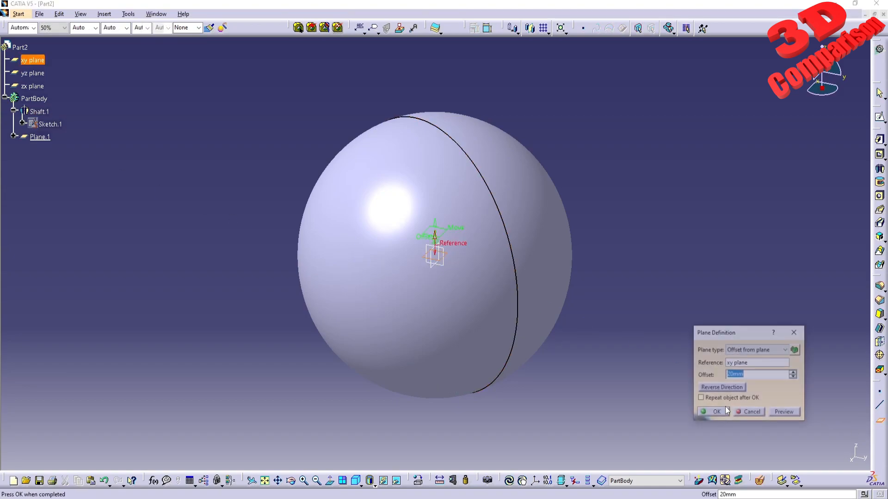
text(110)
click(791, 414)
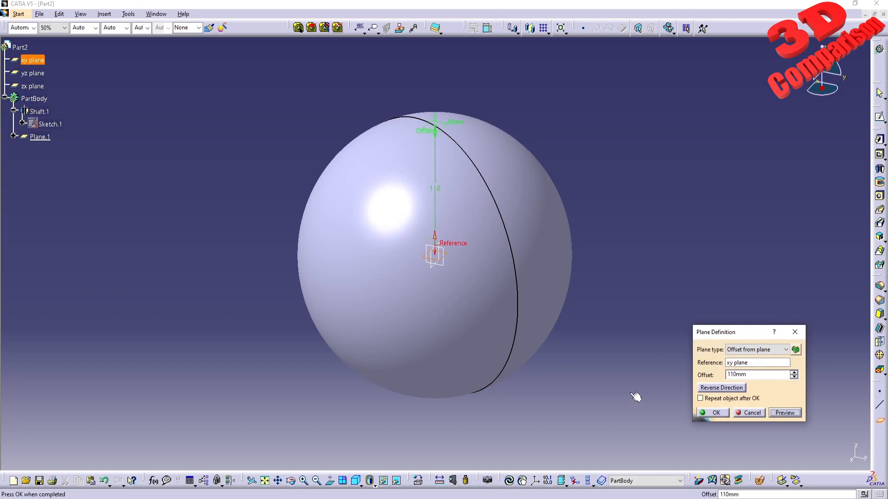
middle_drag(499, 353, 510, 372)
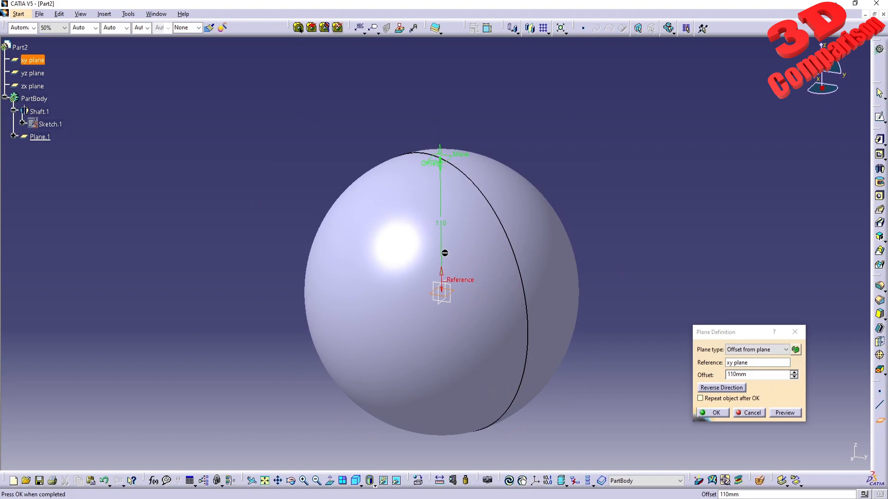
click(728, 415)
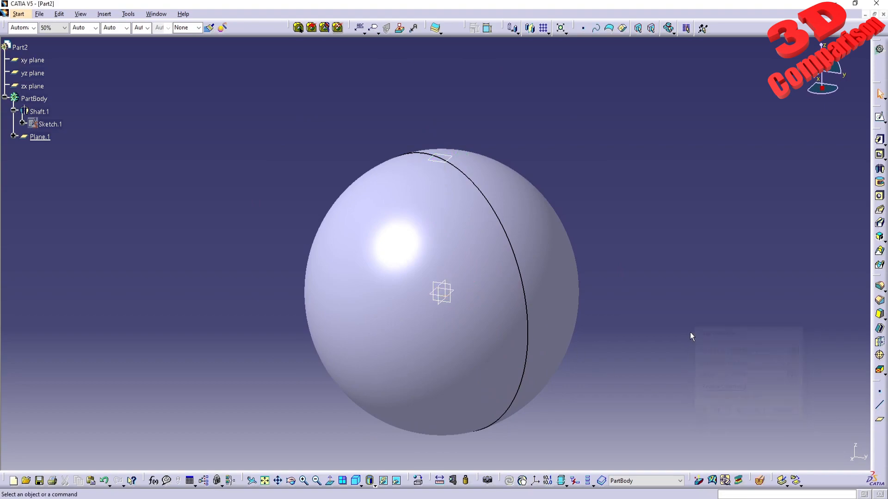
Sketch a circle centred on the origin of the offset plane, set its radius to 10 mm, and finish the sketch.
click(458, 163)
click(879, 117)
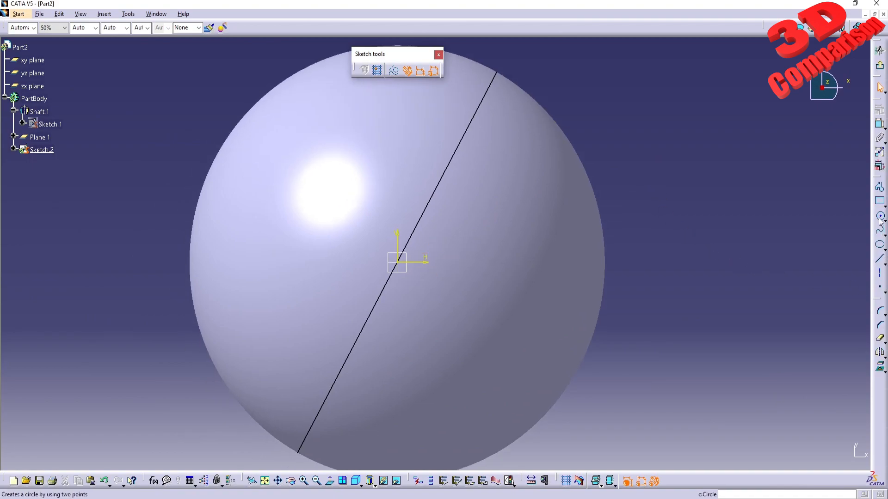
click(879, 214)
click(397, 262)
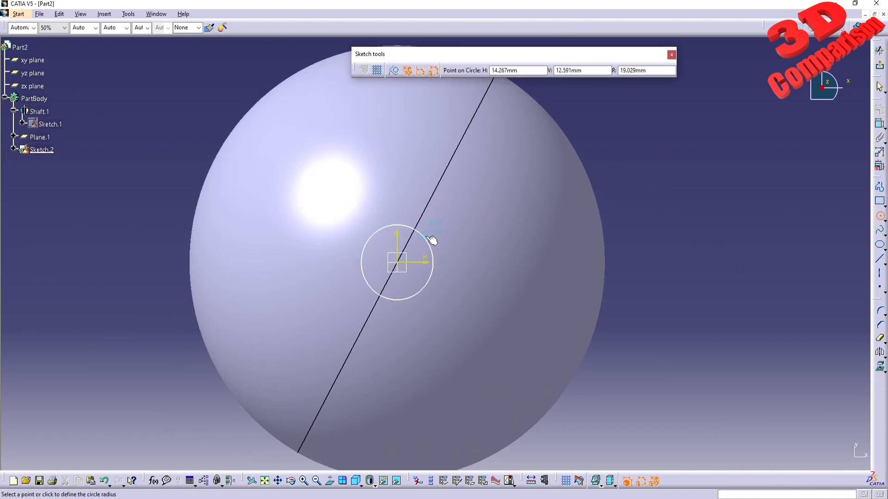
click(430, 242)
double_click(439, 260)
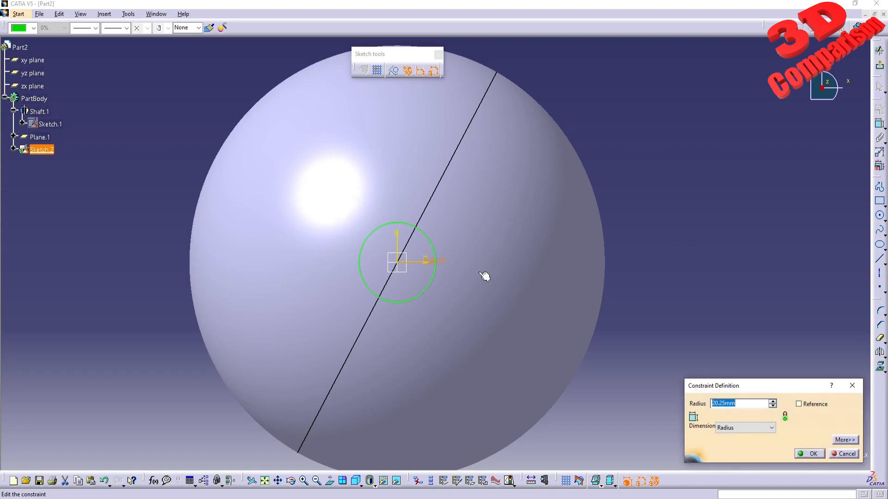
text(10)
key(Return)
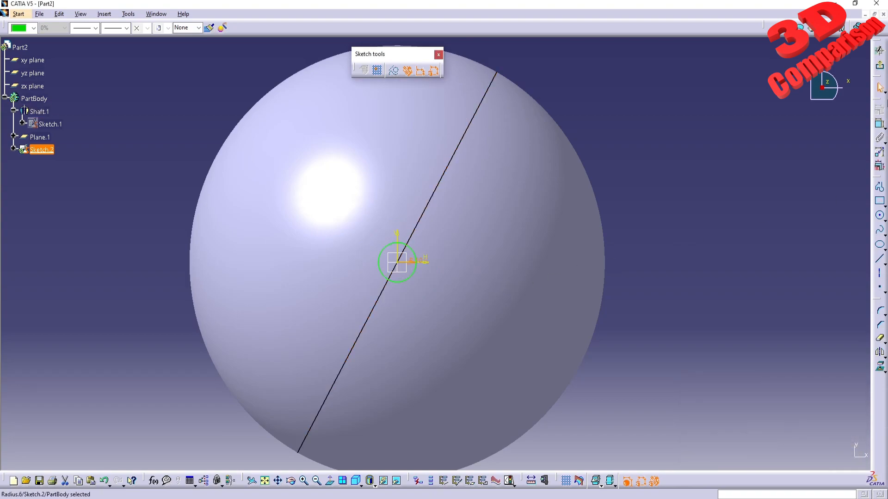
click(880, 70)
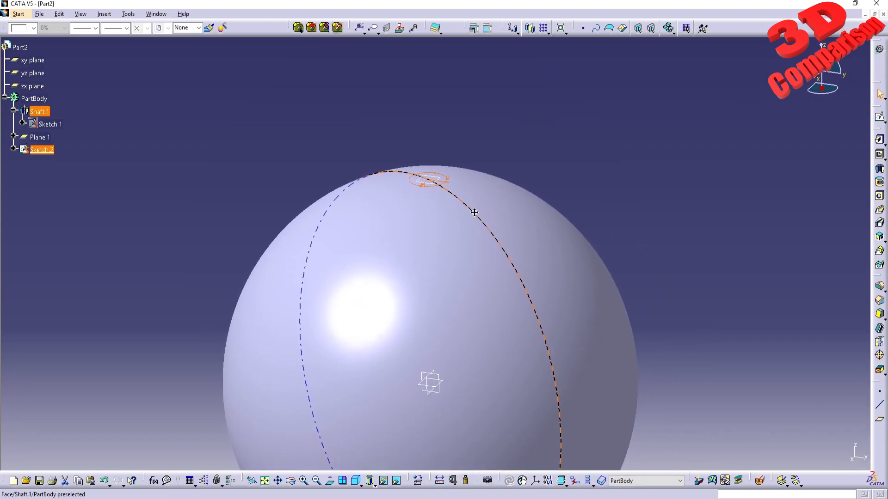
middle_drag(477, 246, 466, 198)
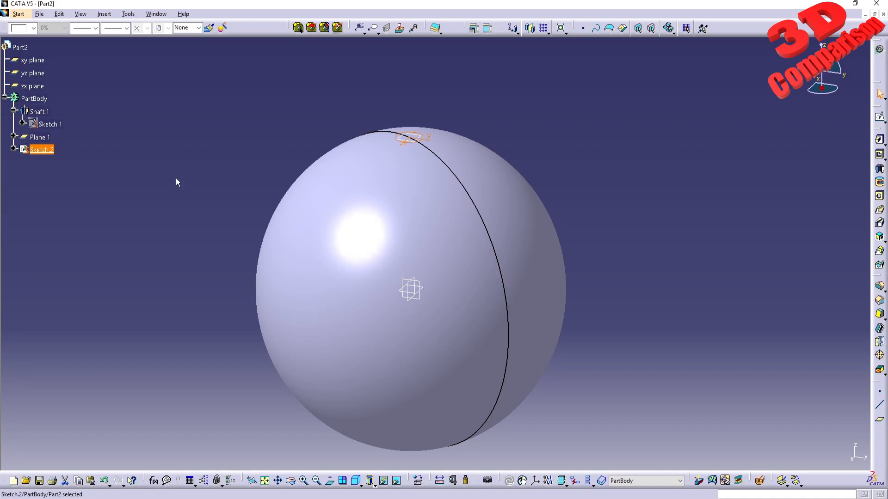
click(160, 161)
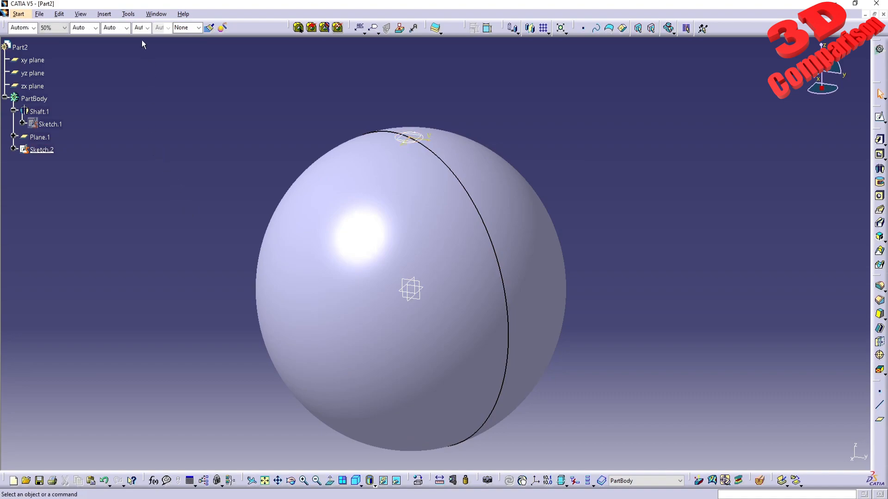
Insert a new body into the part and define it as the in-work object.
click(106, 14)
click(114, 38)
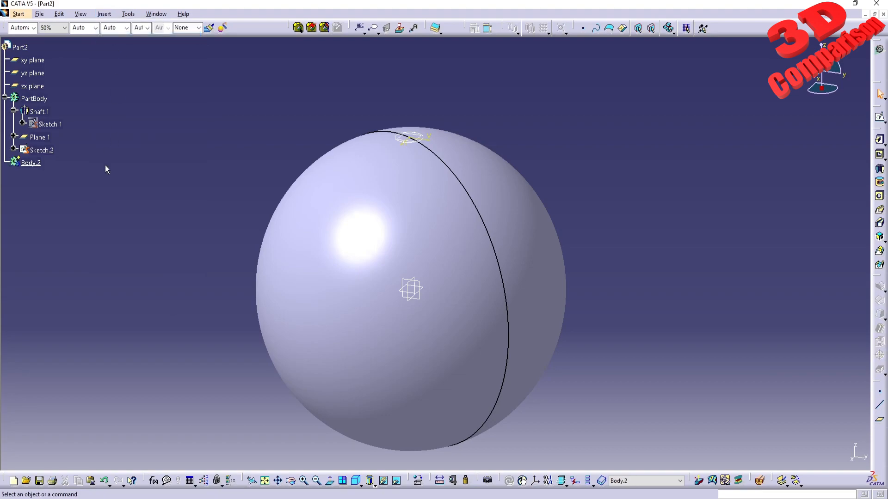
click(40, 166)
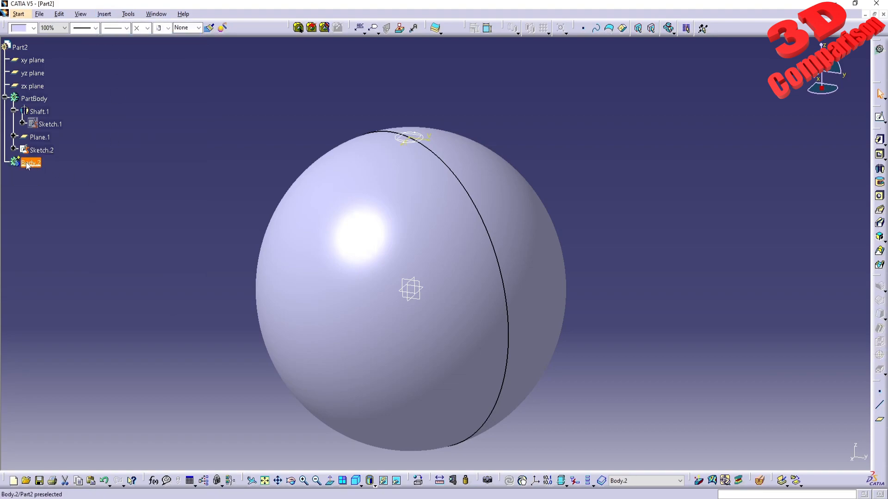
right_click(29, 163)
click(70, 229)
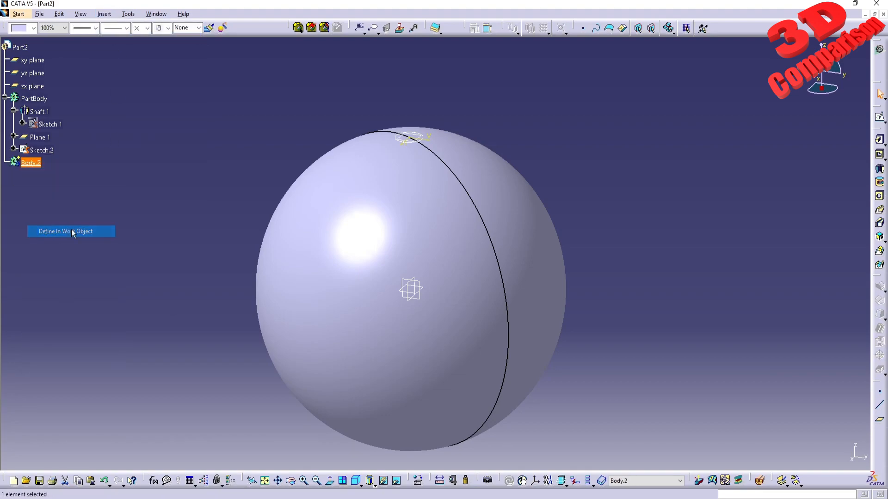
Pad the small circle sketch 20 mm in the reversed direction, into the sphere, within the new body.
click(420, 133)
click(879, 139)
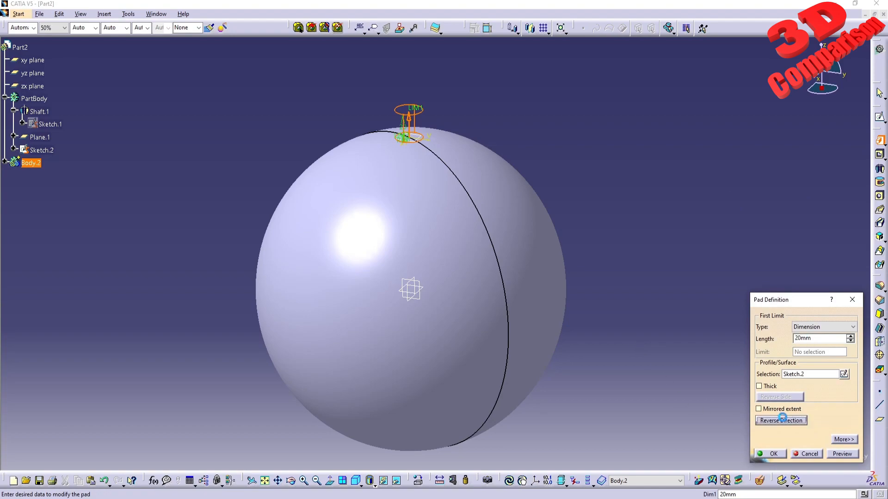
click(781, 420)
mouse_move(402, 246)
middle_down()
mouse_move(407, 277)
mouse_move(447, 297)
mouse_move(436, 208)
middle_up()
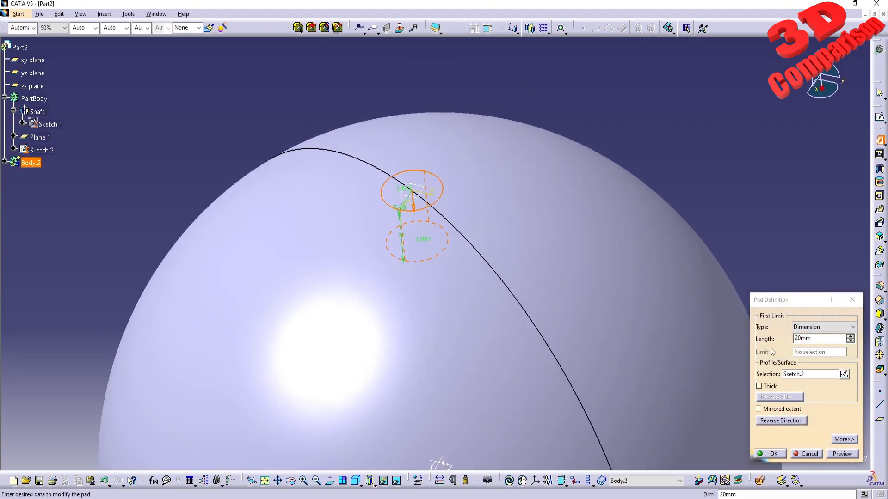
click(836, 454)
click(778, 454)
middle_drag(437, 351, 501, 318)
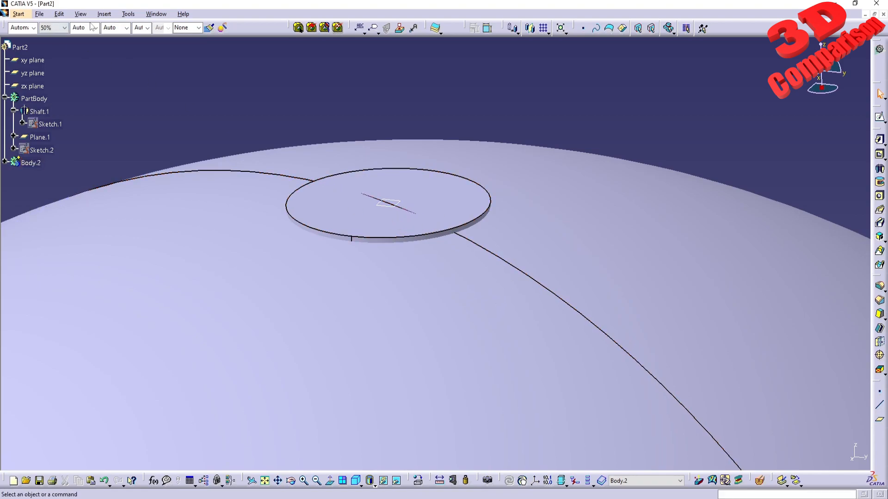
Subtract the second body from the main PartBody with the Boolean Remove operation to cut the top finger hole.
click(104, 15)
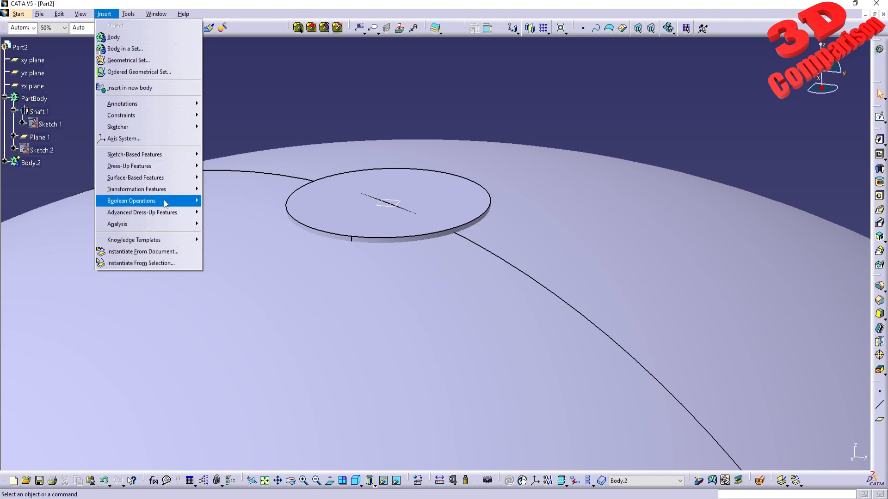
mouse_move(165, 202)
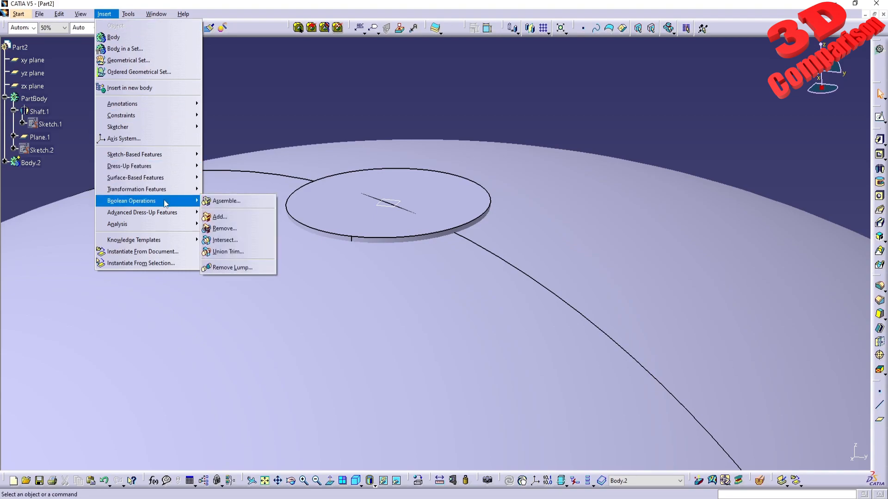
click(247, 234)
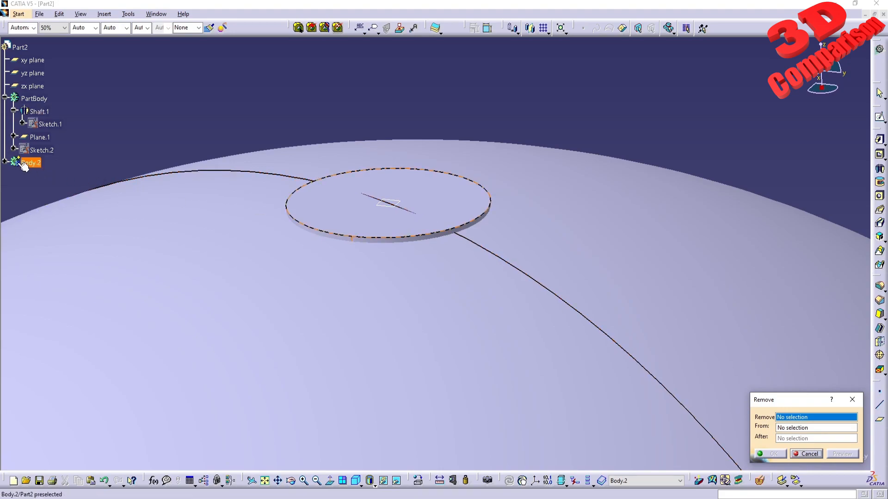
click(5, 161)
click(33, 164)
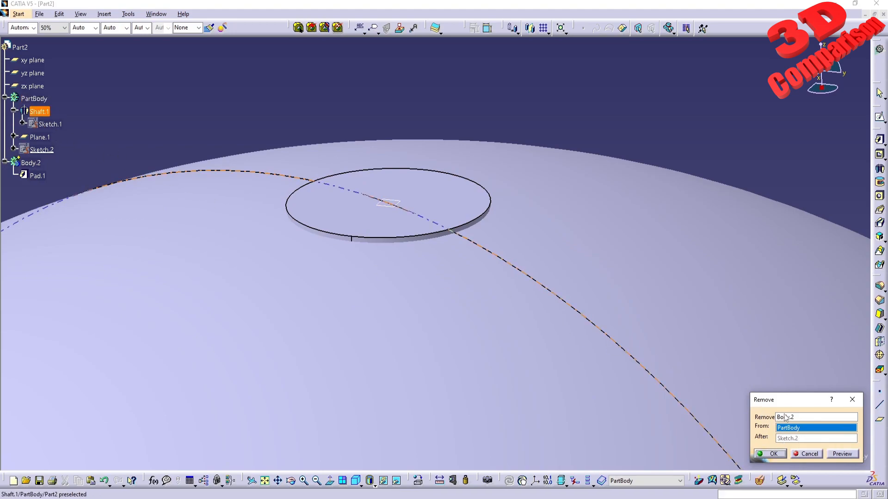
middle_drag(456, 301, 431, 291)
click(842, 454)
click(770, 454)
middle_drag(690, 283, 478, 350)
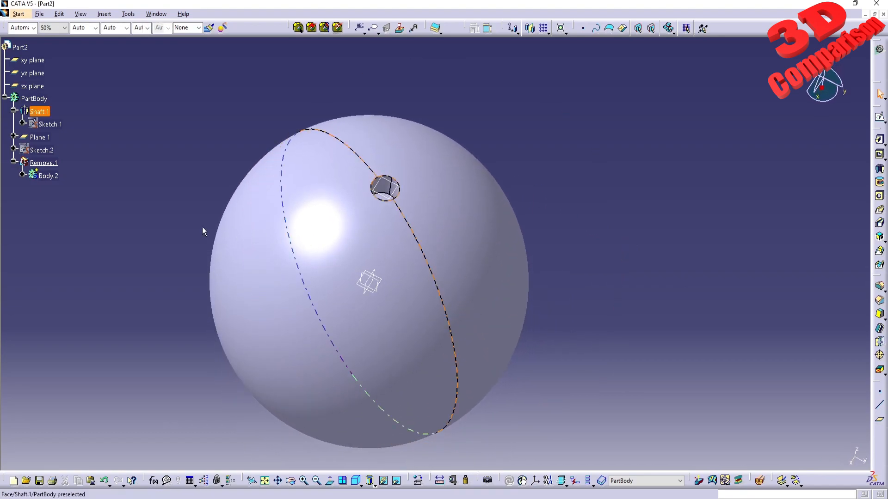
click(879, 157)
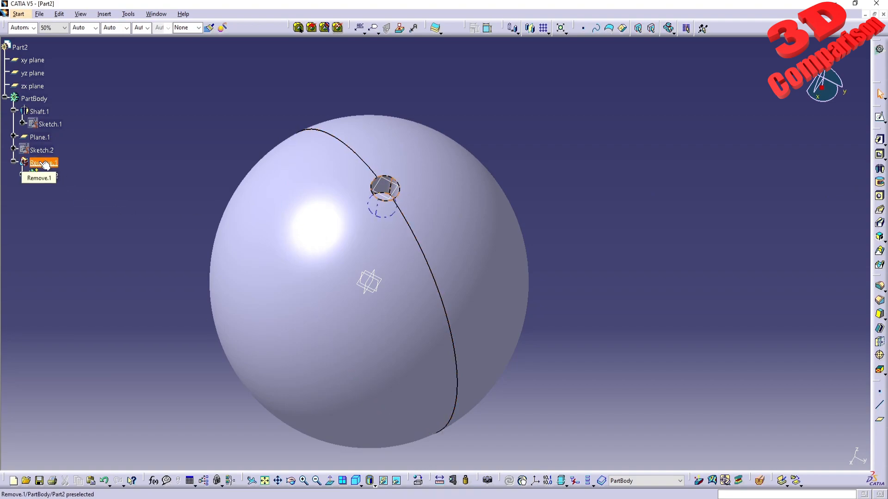
Create a reference point on the sphere's surface, off to one side of the first hole, with a distance of 100 mm.
middle_drag(471, 347, 404, 301)
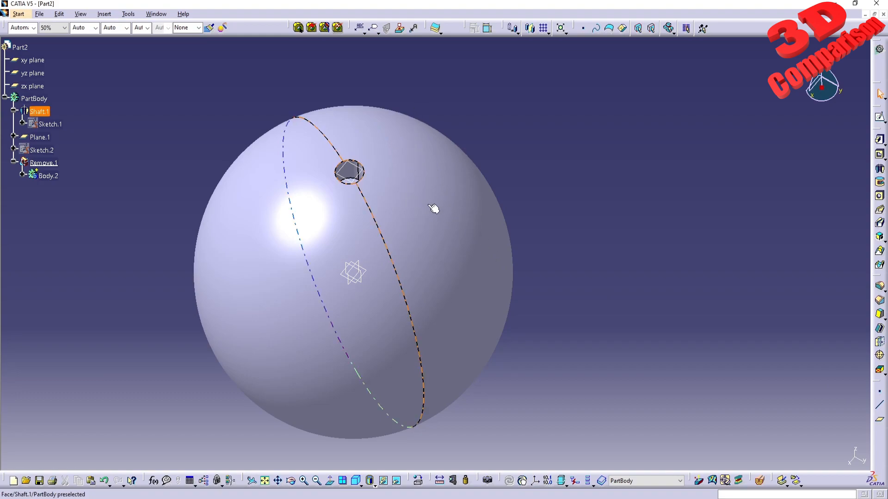
click(879, 391)
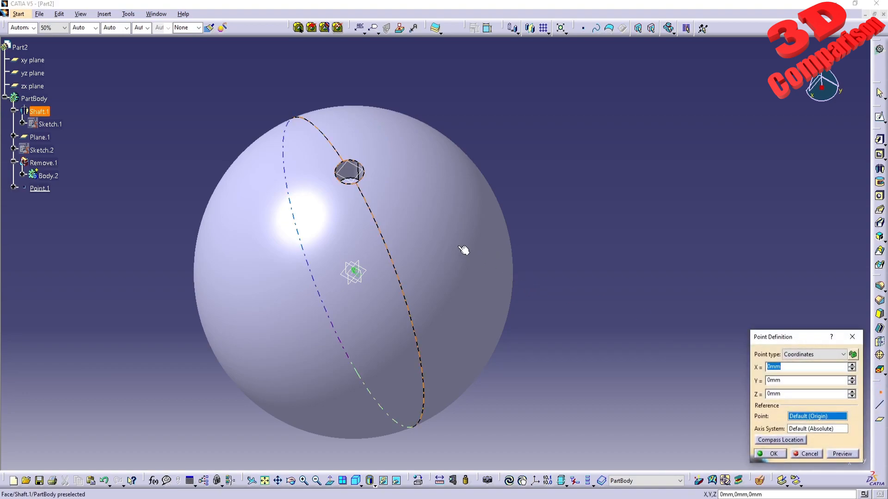
click(809, 355)
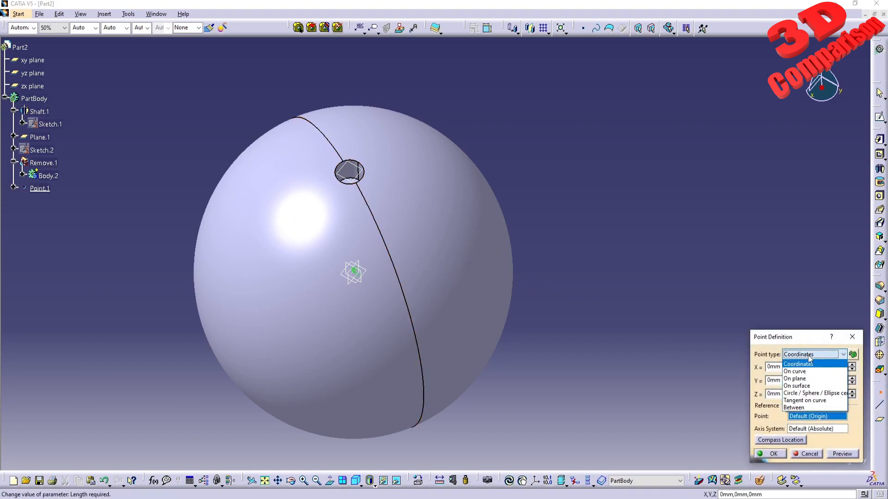
click(805, 386)
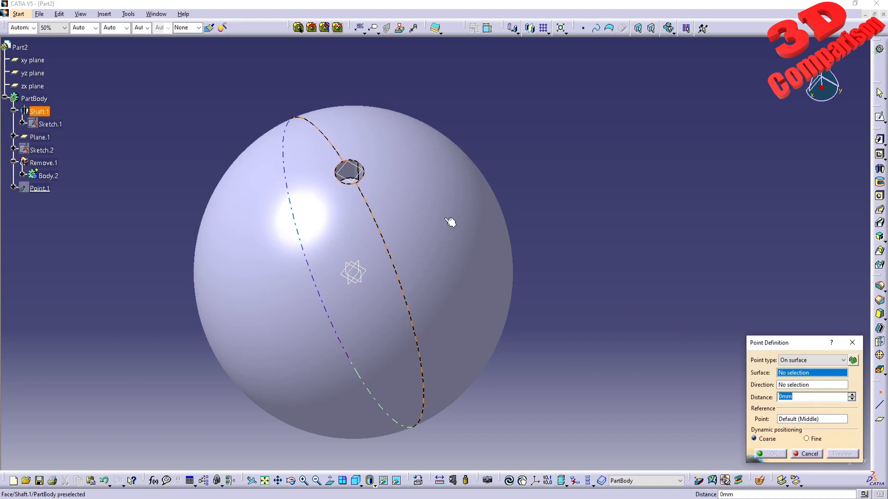
drag(458, 211, 452, 215)
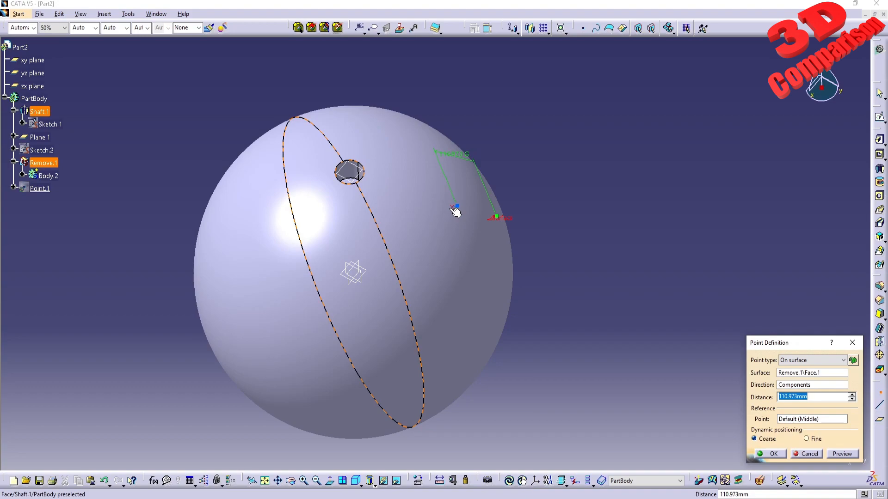
click(455, 211)
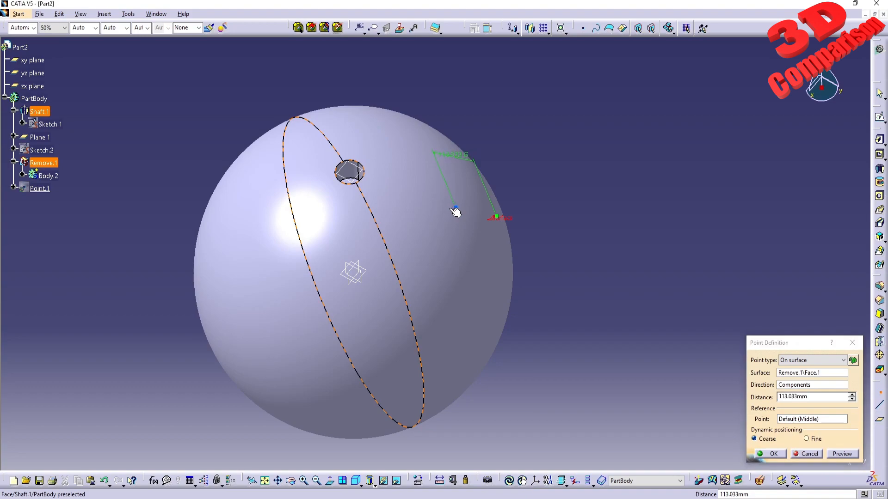
click(804, 398)
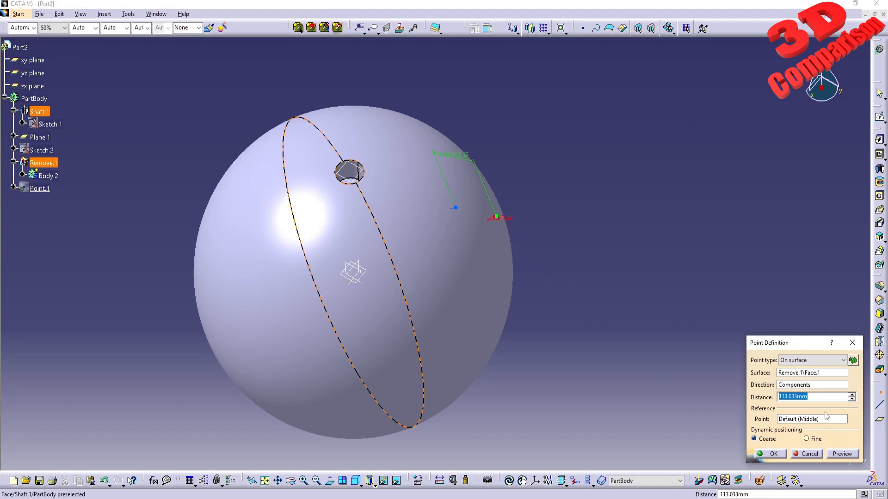
text(100)
click(837, 454)
middle_drag(516, 256, 423, 293)
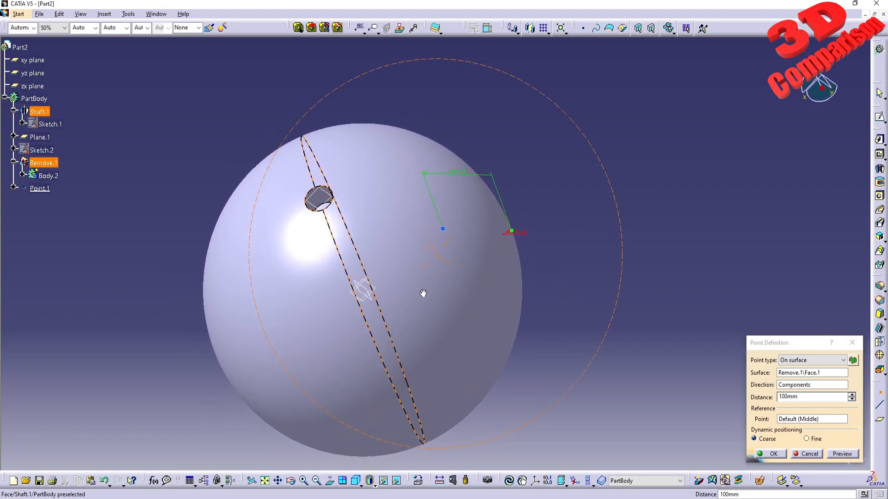
click(773, 454)
Create a reference plane tangent to the sphere's surface at the new surface point.
middle_drag(388, 337, 407, 233)
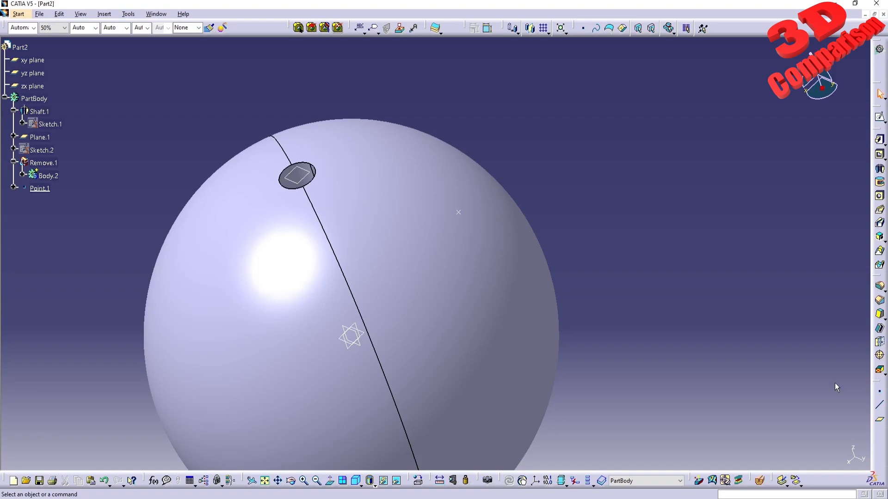
click(879, 420)
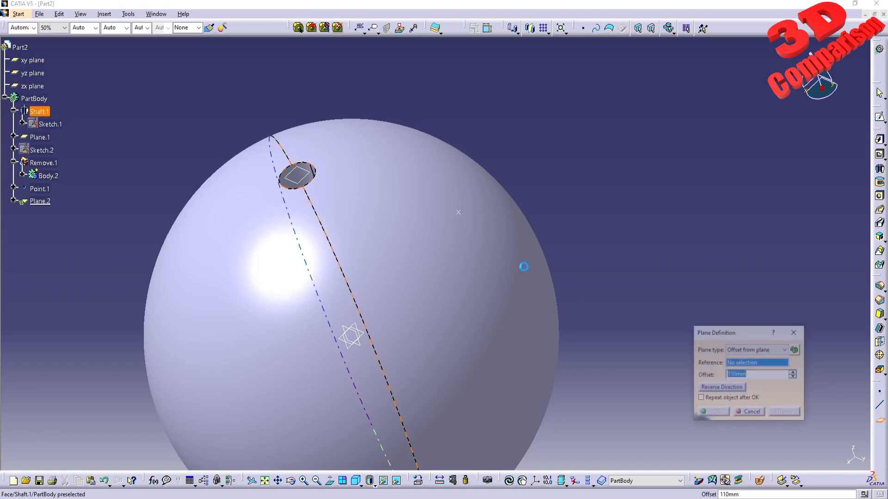
click(460, 213)
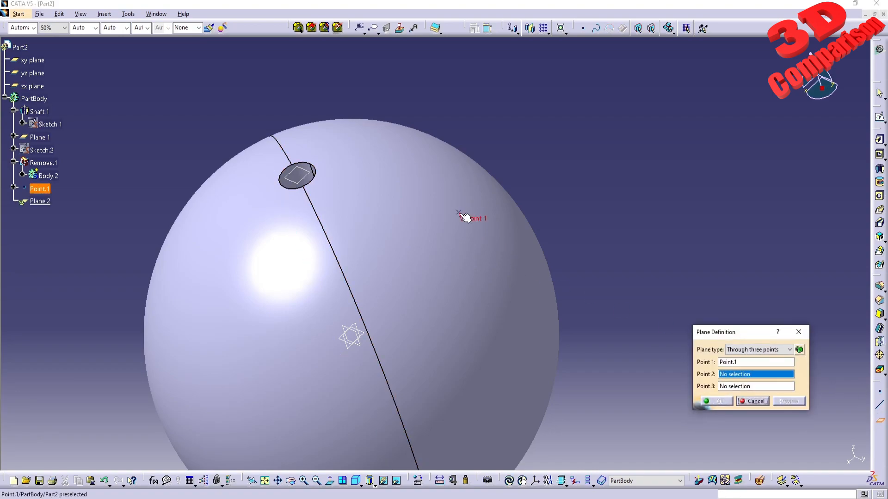
click(745, 350)
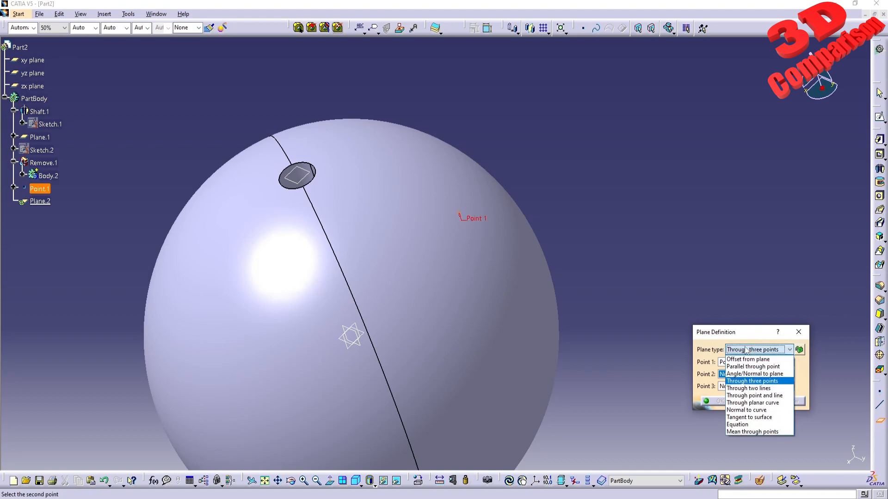
click(764, 418)
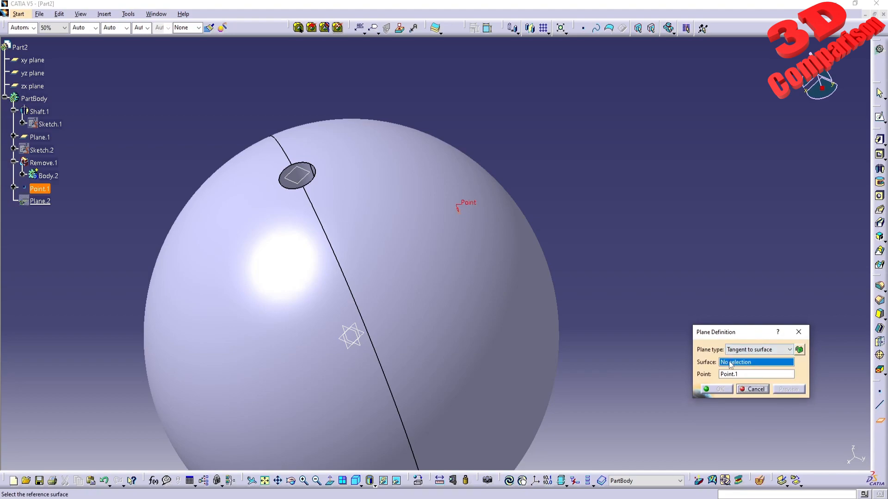
click(454, 256)
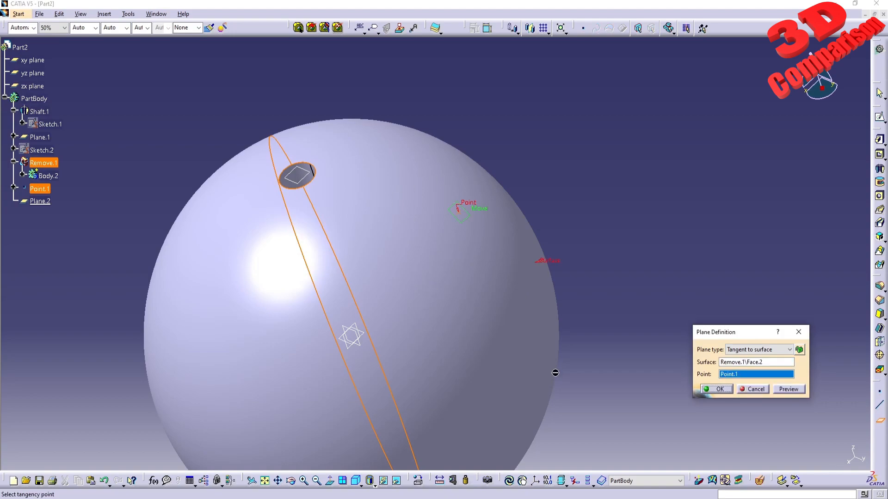
middle_drag(482, 288, 394, 259)
click(726, 392)
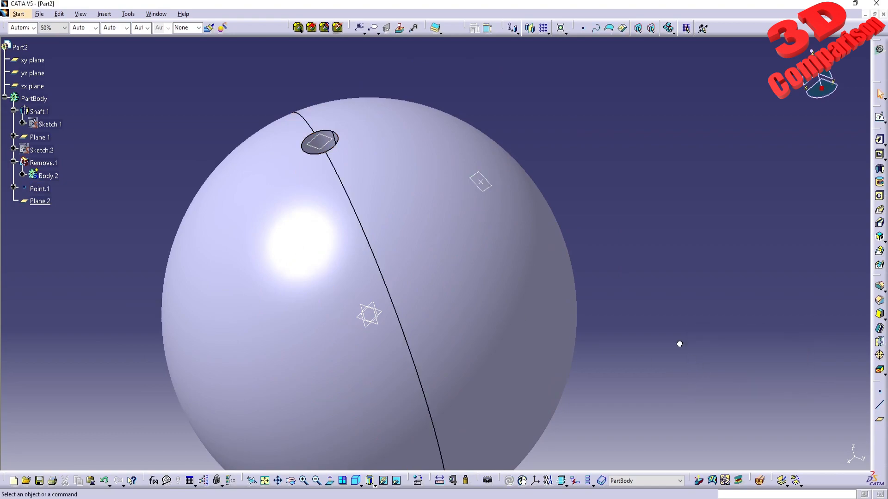
Sketch a circle centred on the origin of the tangent plane, edit its radius constraint, and finish the sketch.
click(481, 181)
click(879, 117)
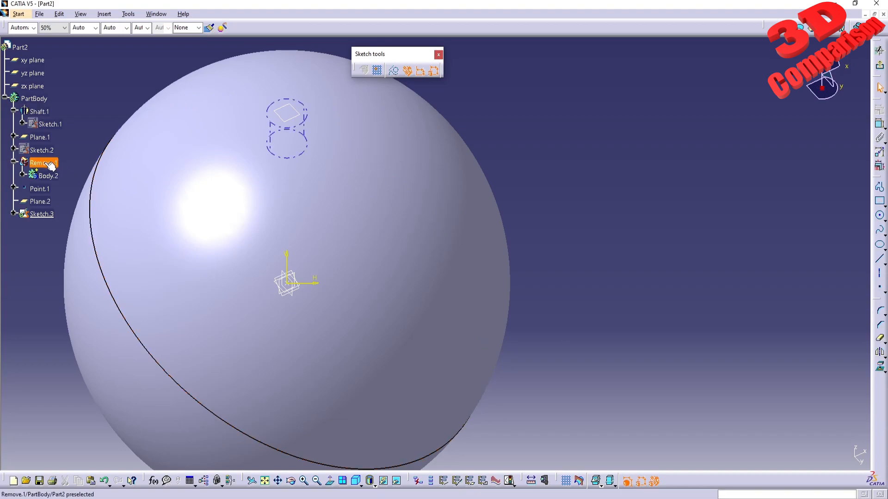
click(331, 483)
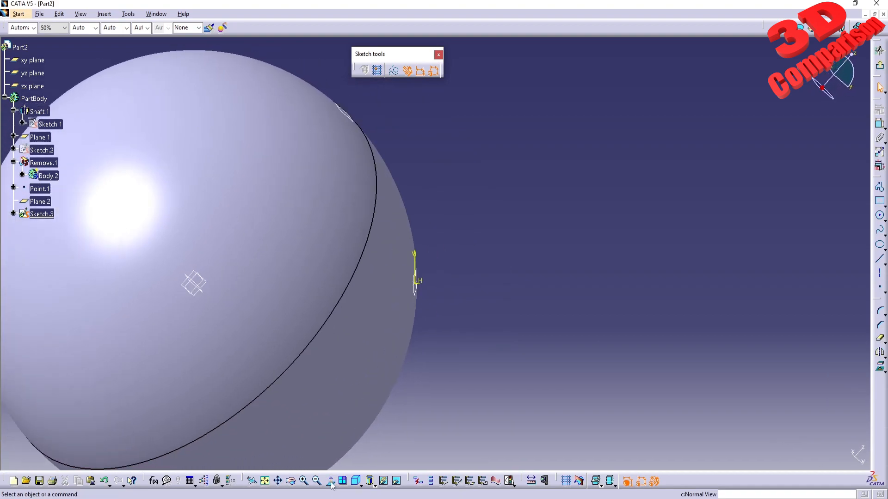
middle_drag(618, 293, 470, 275)
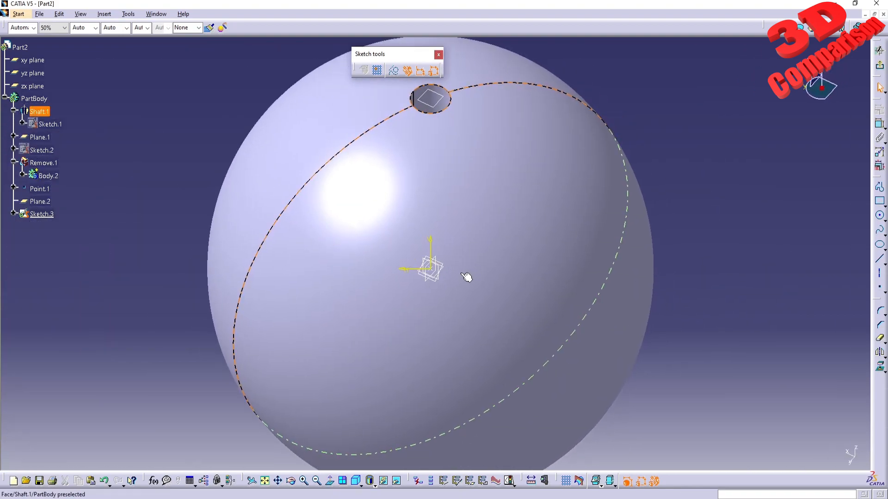
click(879, 216)
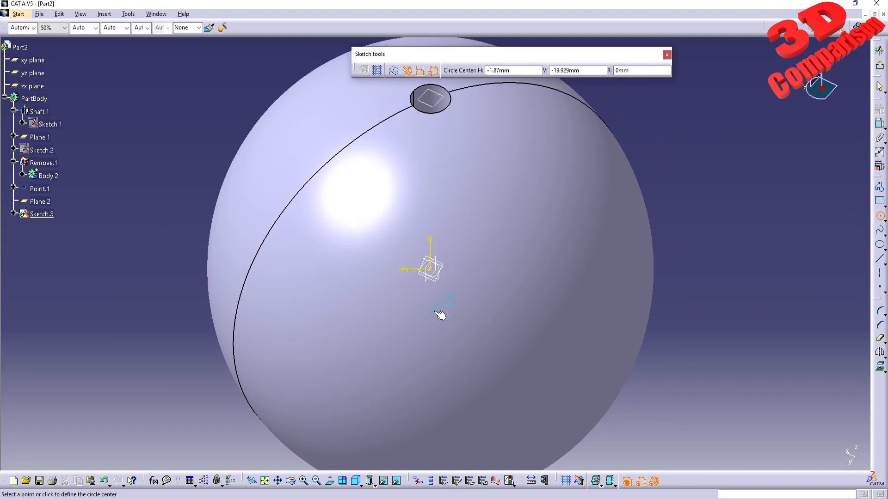
click(435, 270)
click(411, 268)
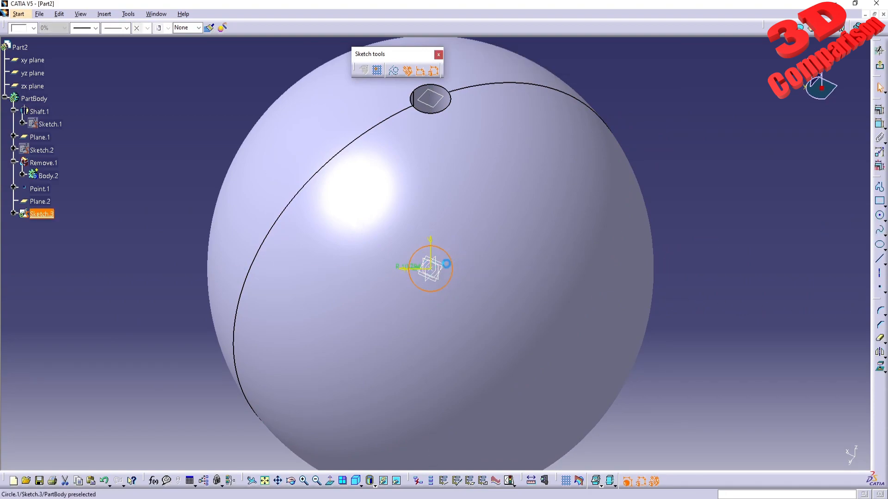
double_click(410, 267)
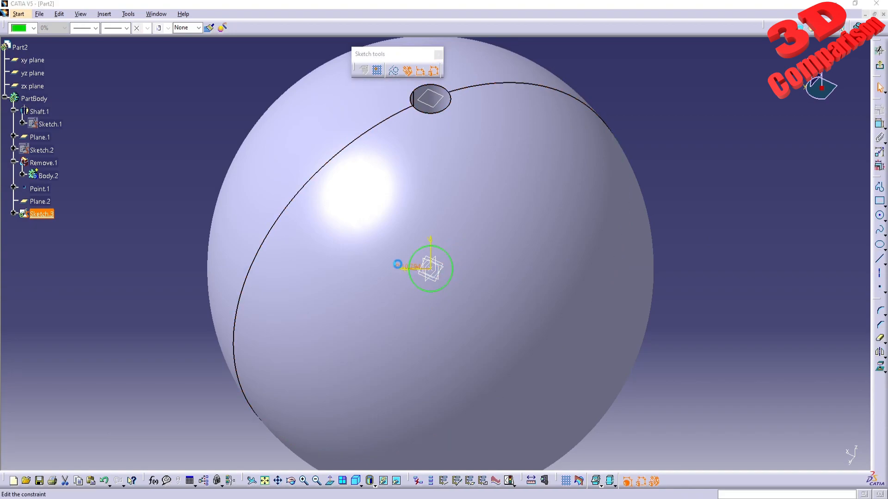
click(879, 50)
Pocket the new circle sketch 20 mm deep in the reversed direction, into the sphere, to cut the second finger hole.
mouse_move(480, 332)
middle_down()
mouse_move(421, 232)
mouse_move(396, 145)
mouse_move(407, 207)
mouse_move(439, 268)
mouse_move(475, 193)
mouse_move(440, 231)
mouse_move(469, 264)
middle_up()
click(880, 154)
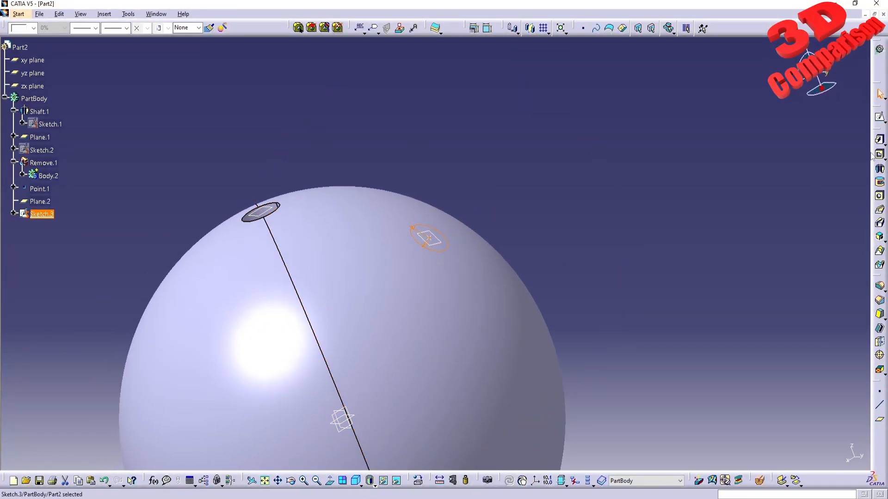
click(791, 422)
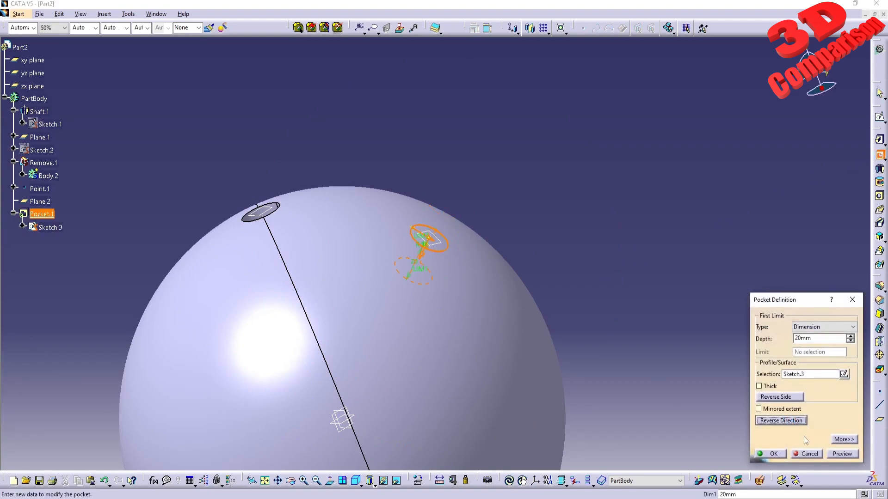
click(769, 453)
middle_drag(630, 307, 463, 279)
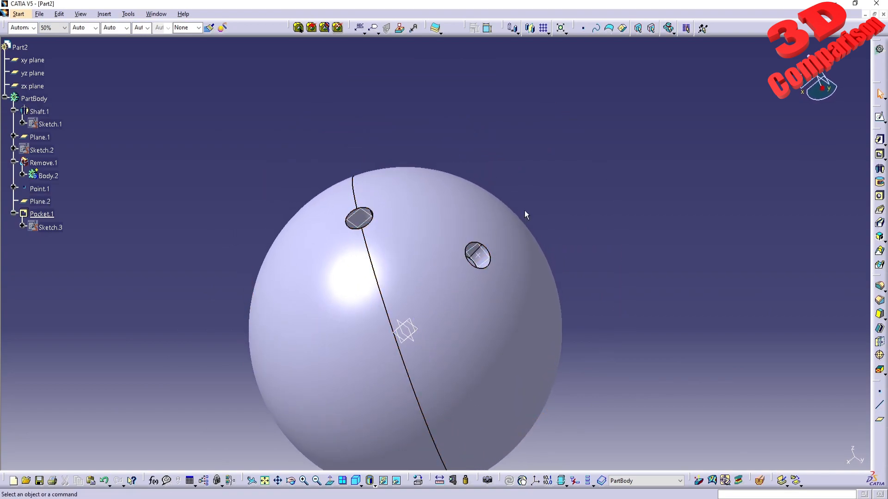
Mirror the second finger hole's pocket about the zx plane to create the third hole.
click(532, 30)
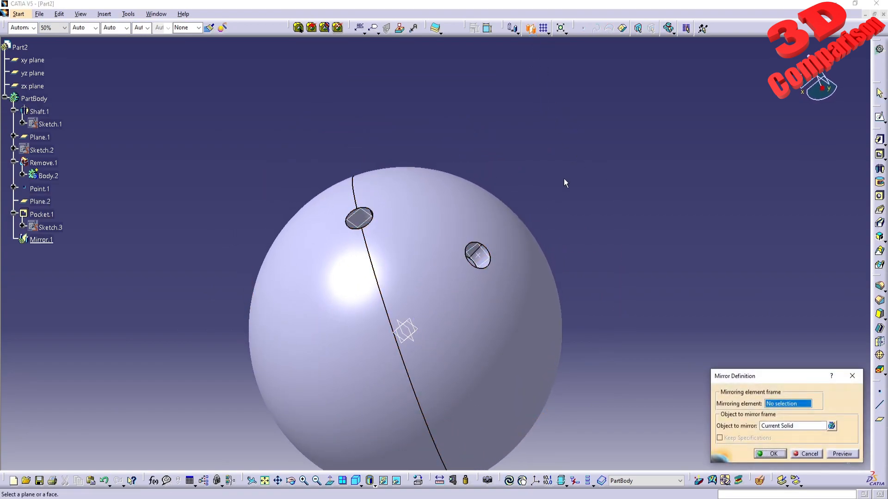
click(41, 214)
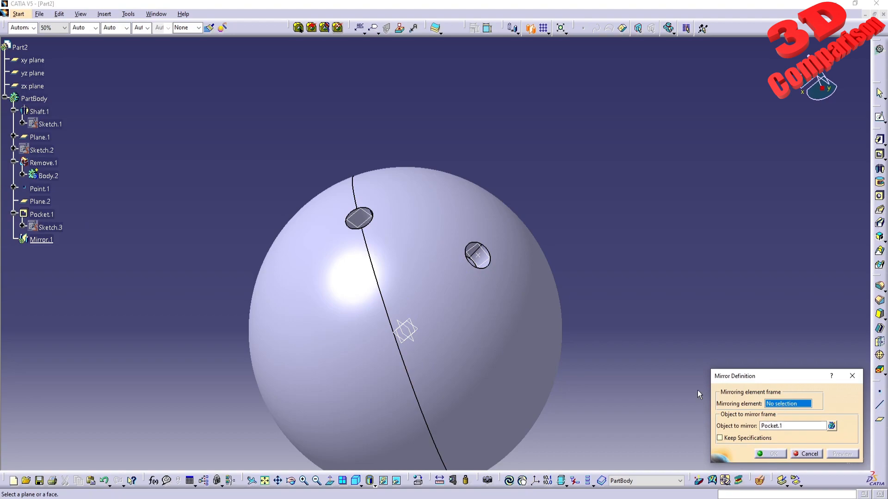
click(413, 323)
middle_drag(413, 255, 455, 323)
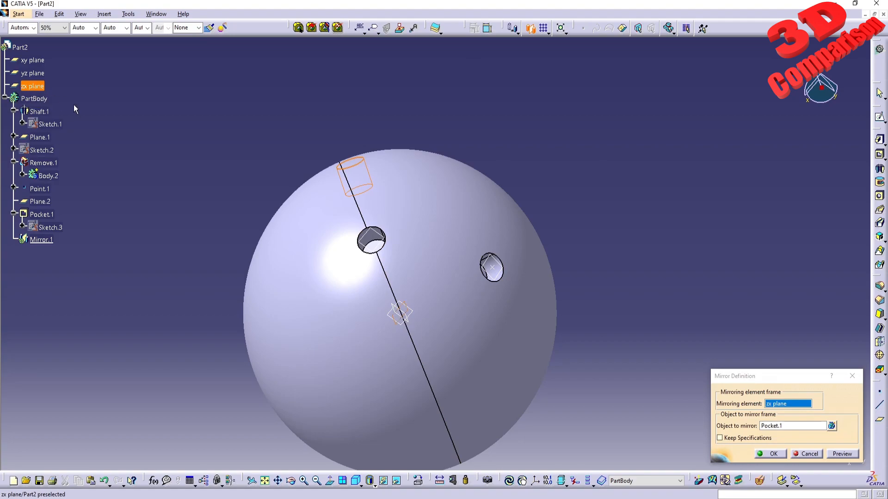
click(837, 453)
click(773, 454)
middle_drag(608, 231, 435, 368)
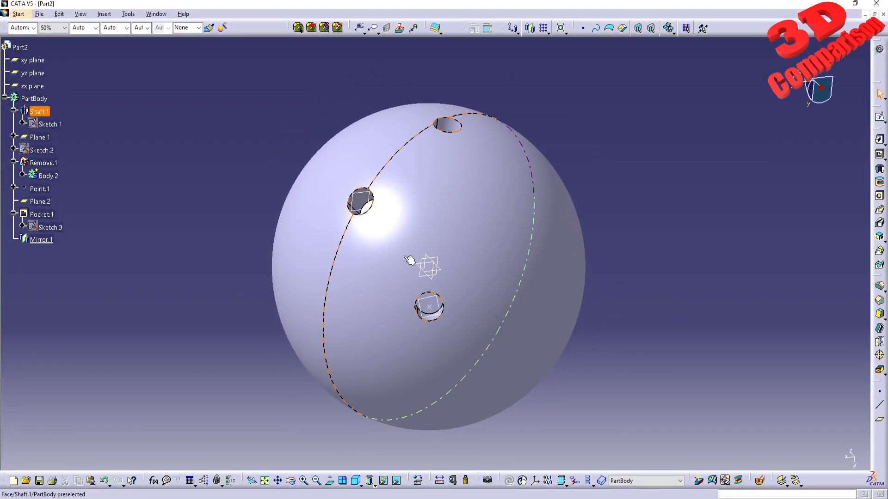
Edit the reference point on the sphere's surface and set its distance to 80 mm.
double_click(433, 309)
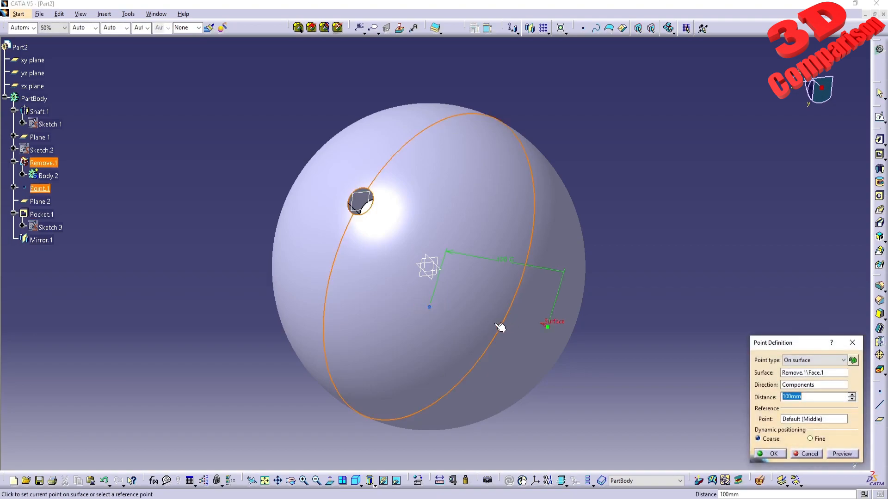
click(852, 399)
click(840, 455)
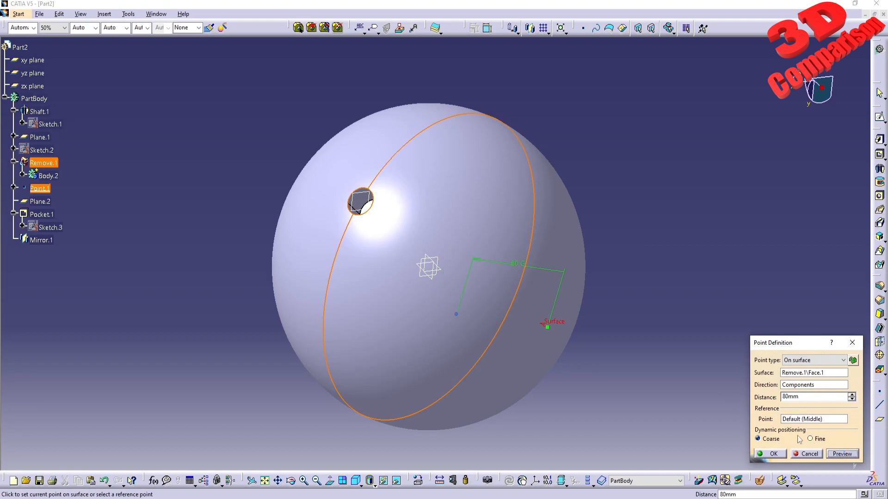
click(773, 454)
Open the pocket's circle sketch and delete its existing circle.
middle_drag(587, 251, 470, 294)
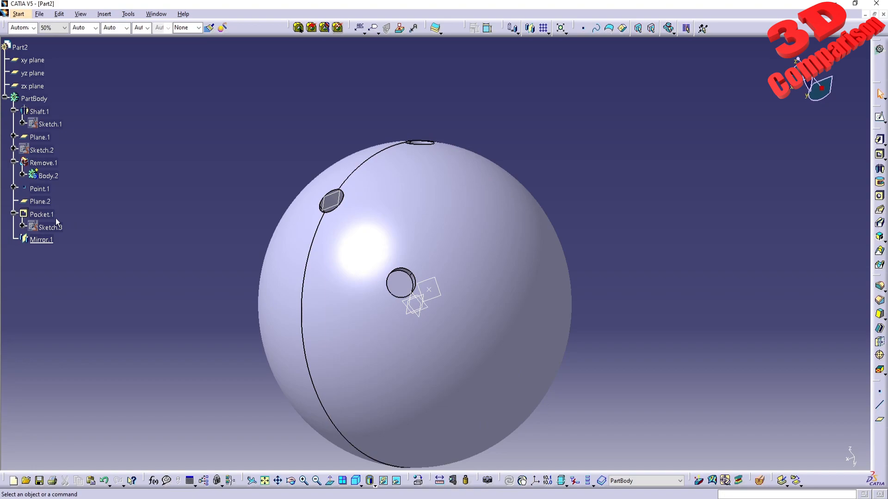
double_click(46, 227)
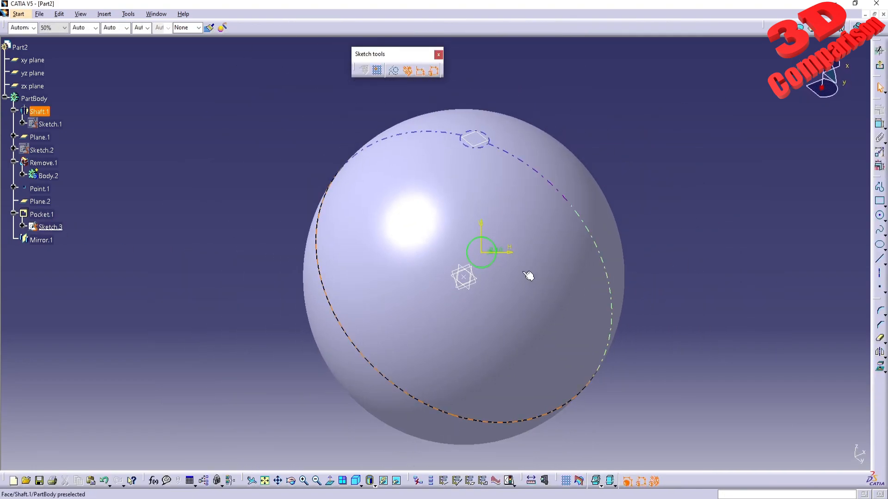
mouse_move(499, 251)
middle_down()
mouse_move(519, 275)
mouse_move(448, 230)
mouse_move(451, 133)
mouse_move(434, 265)
mouse_move(448, 232)
mouse_move(402, 212)
mouse_move(450, 353)
mouse_move(424, 274)
mouse_move(449, 248)
middle_up()
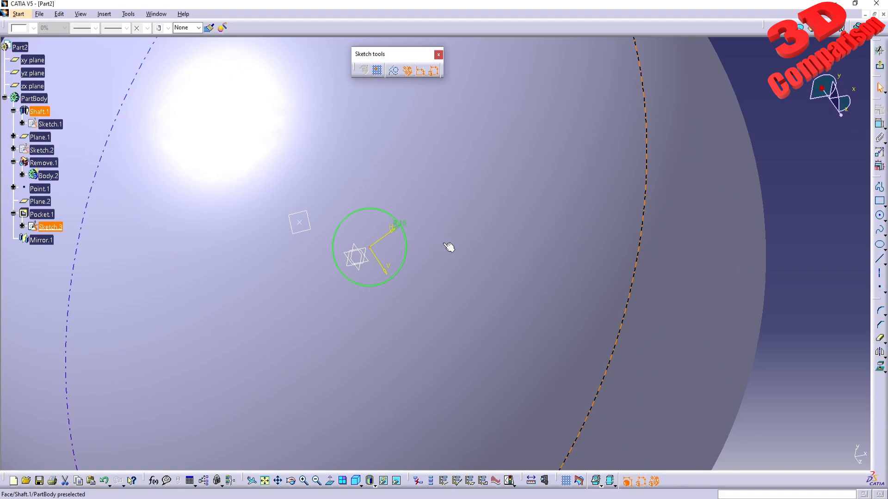
mouse_move(380, 254)
middle_down()
mouse_move(420, 307)
mouse_move(379, 206)
mouse_move(393, 145)
middle_up()
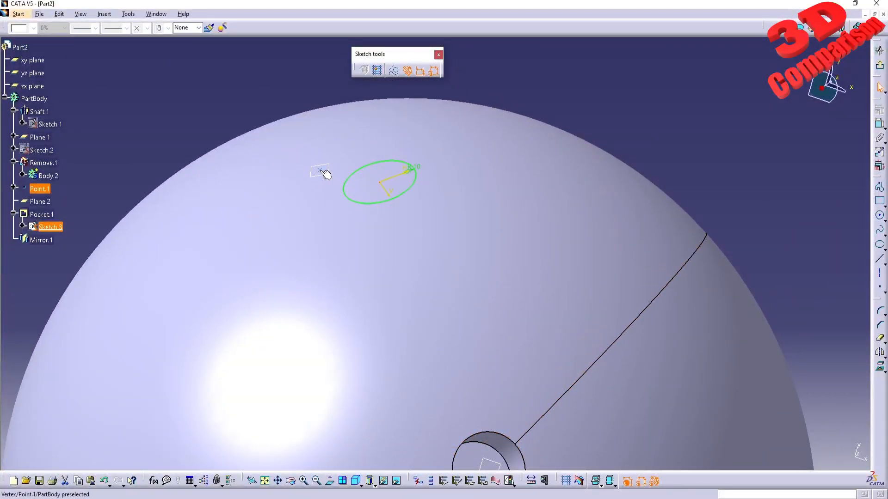
click(412, 173)
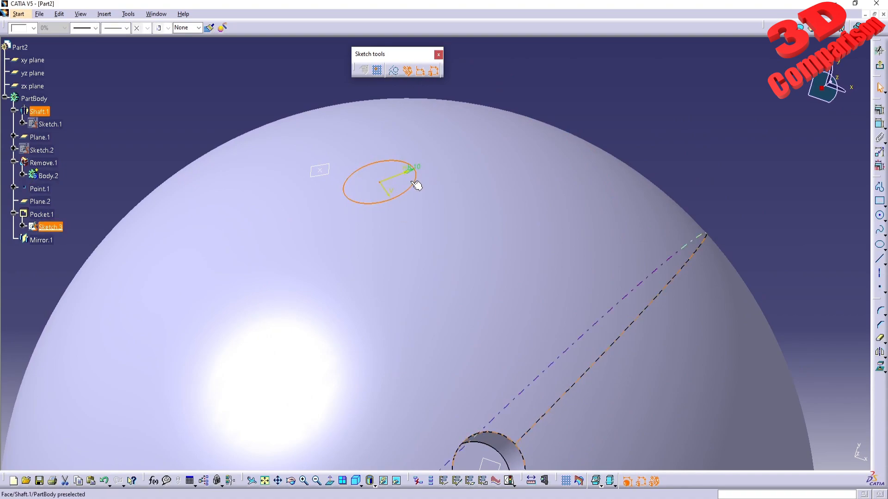
key(Delete)
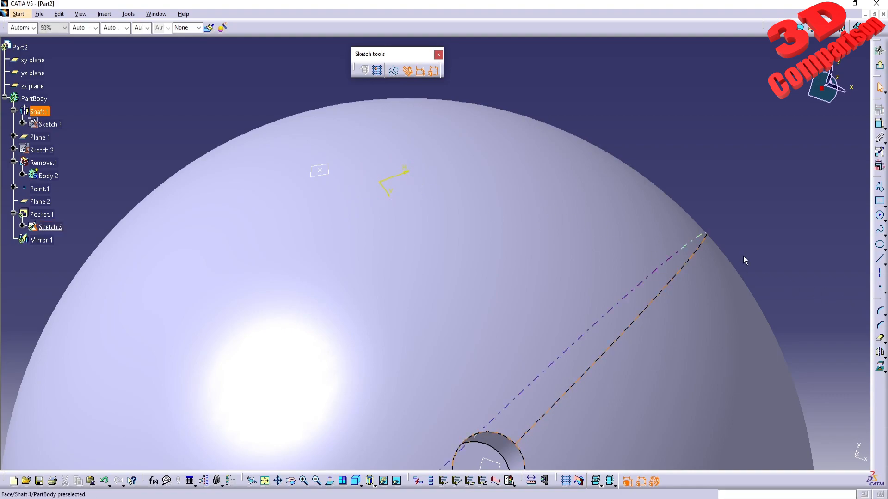
Sketch a new circle of about 6.8 mm radius beside the surface point and make its centre coincident with that point.
click(880, 216)
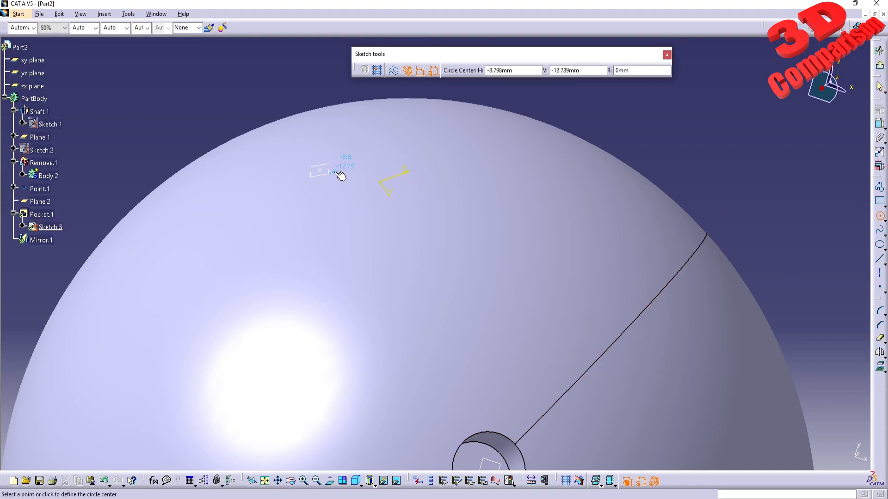
click(345, 172)
click(358, 157)
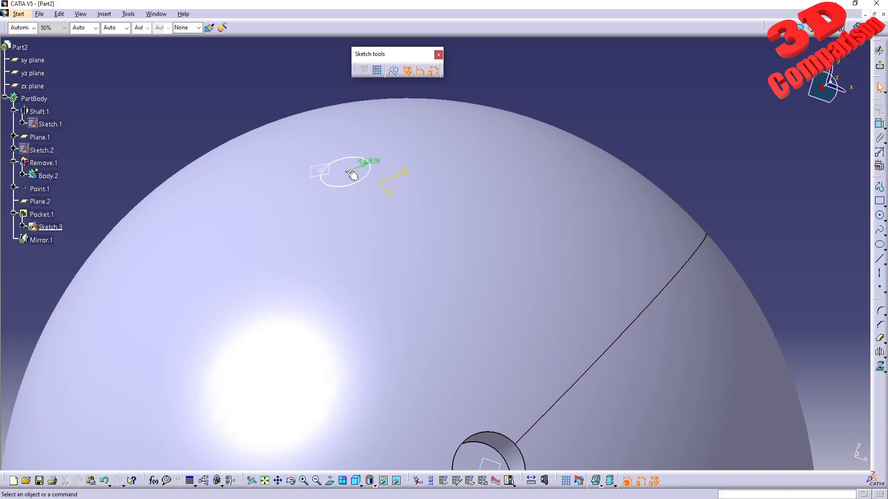
click(347, 172)
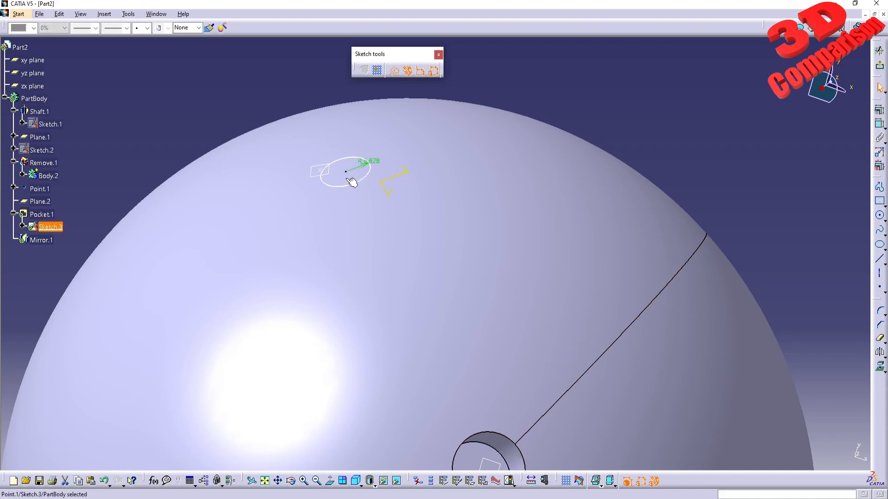
ctrl+click(320, 170)
click(879, 110)
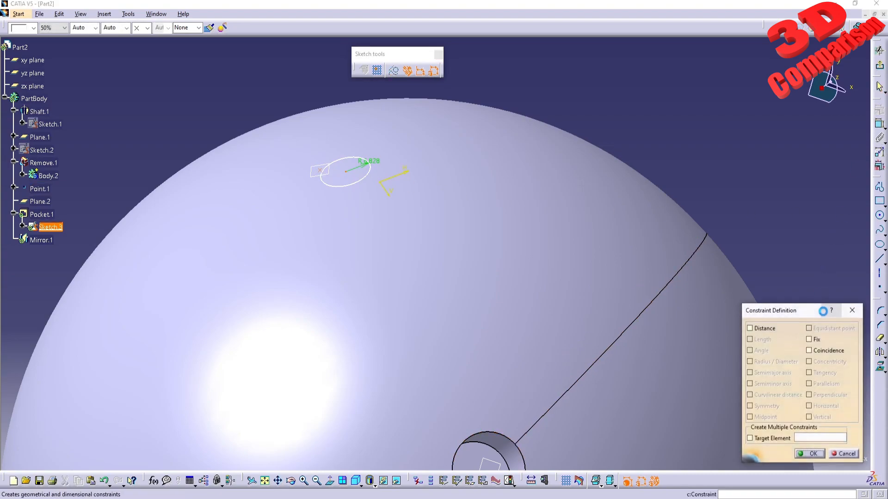
click(809, 453)
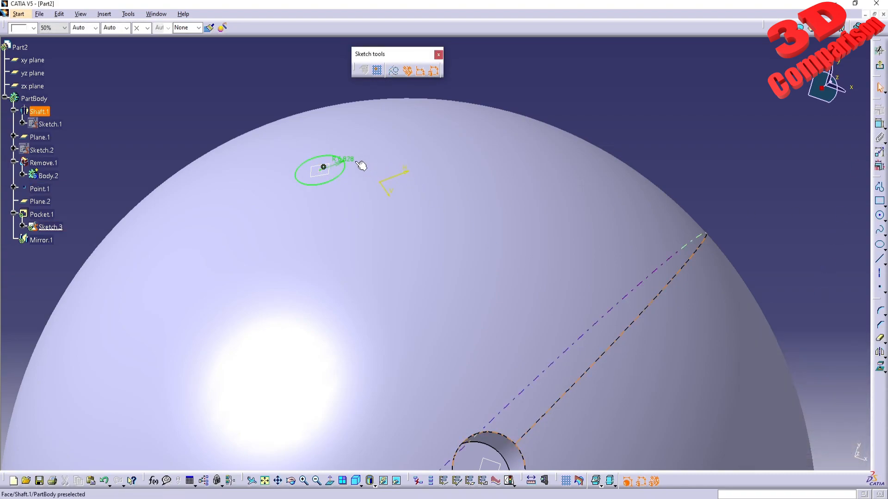
Set the new circle's radius to 10 mm and finish the sketch to update the pocket and its mirror.
double_click(343, 160)
text(100)
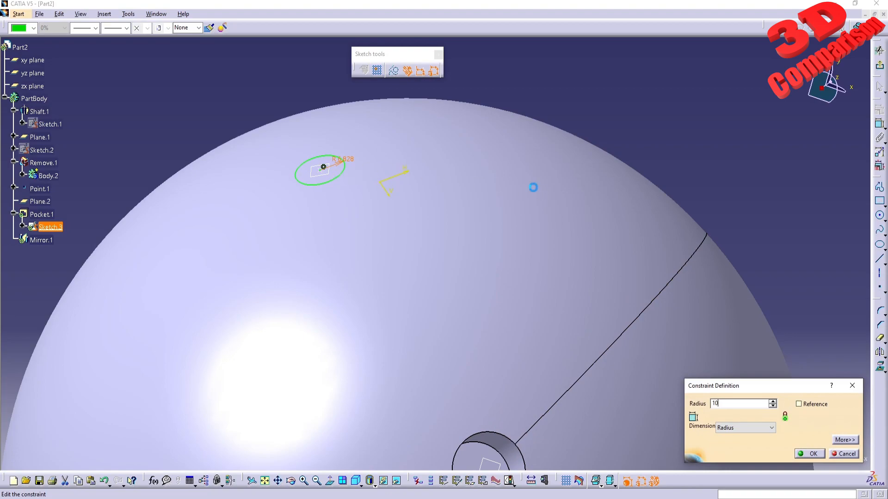
key(Return)
click(879, 49)
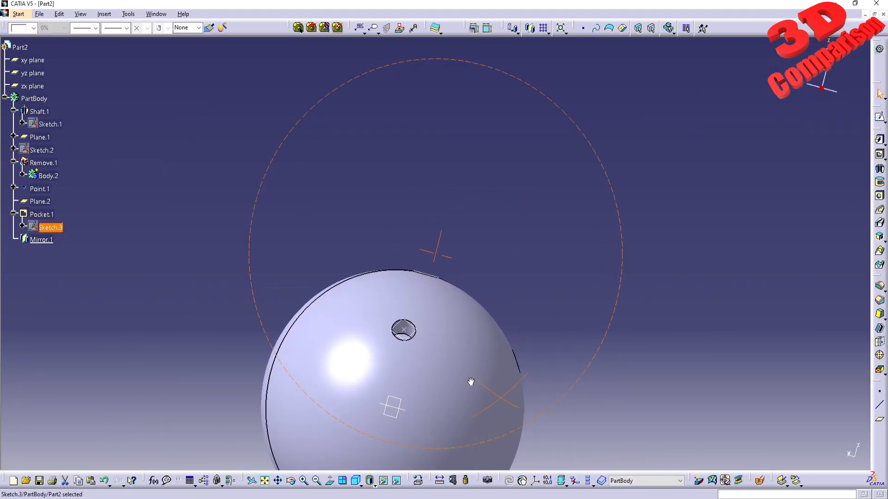
Inspect the finger holes around the ball and the shaft's half-circle profile sketch, leaving the sketch without changes.
middle_drag(478, 264, 366, 327)
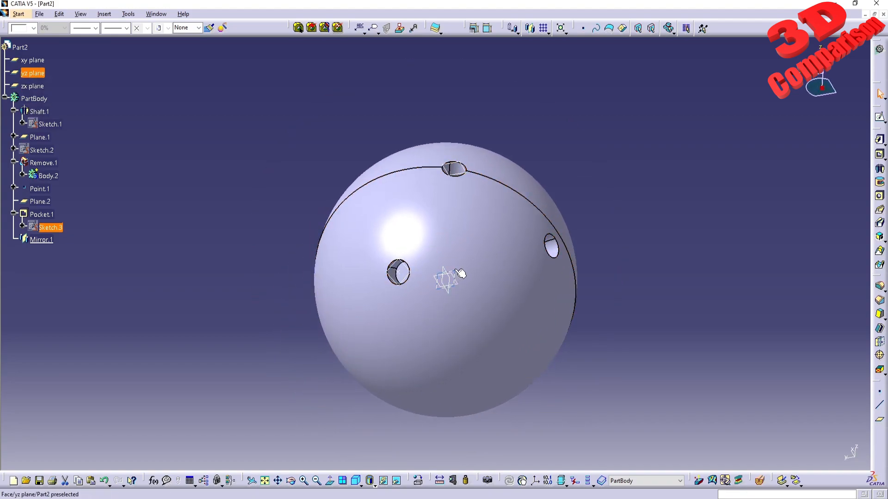
middle_drag(459, 274, 327, 247)
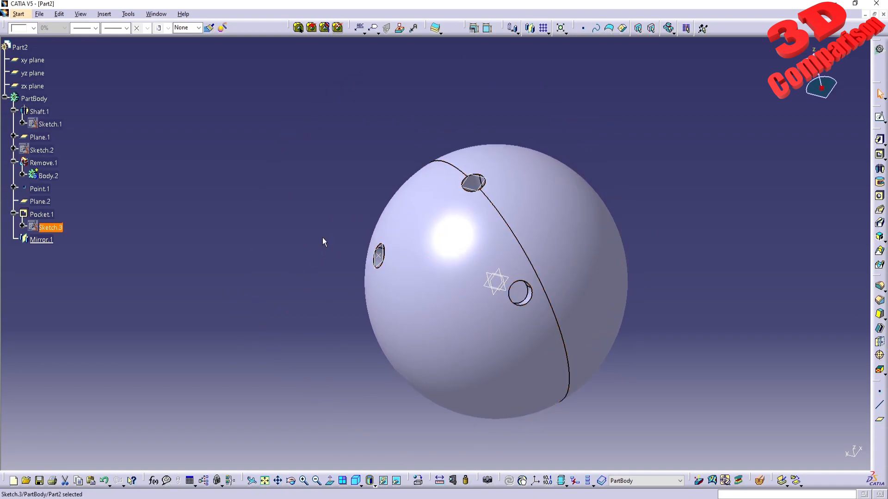
double_click(51, 125)
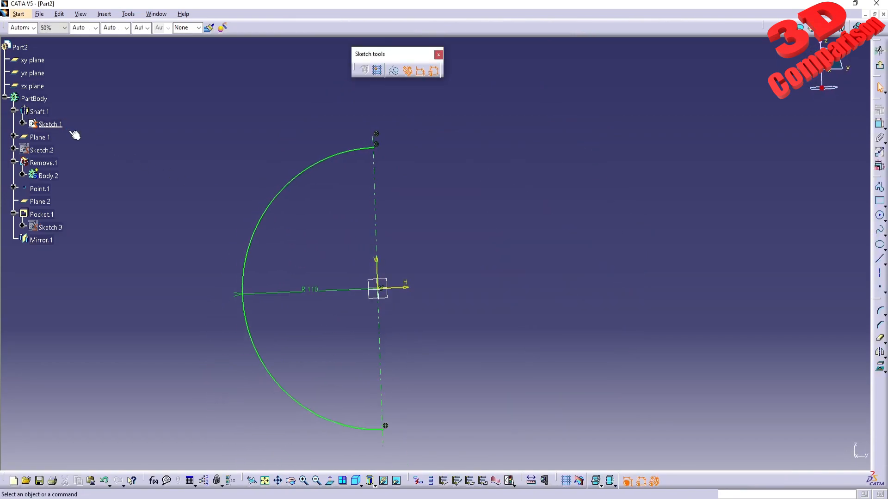
click(880, 68)
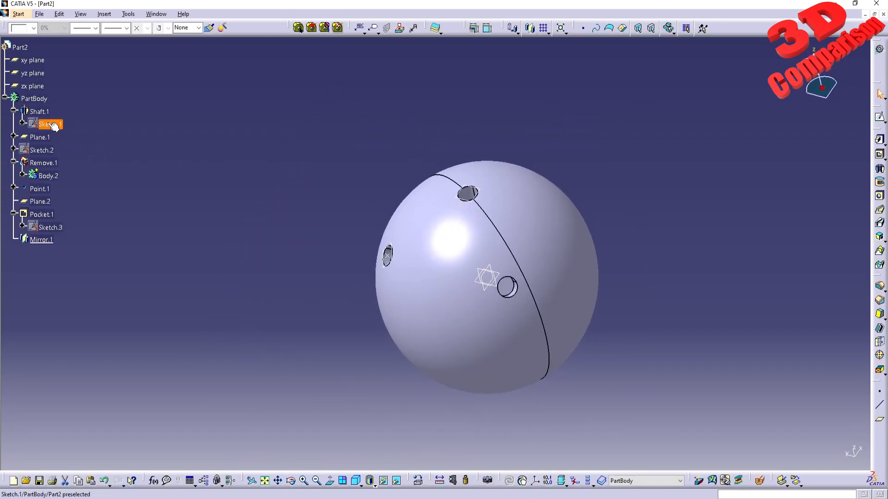
Define the shaft as the in-work object and examine the plain sphere starting from the top view.
right_click(42, 113)
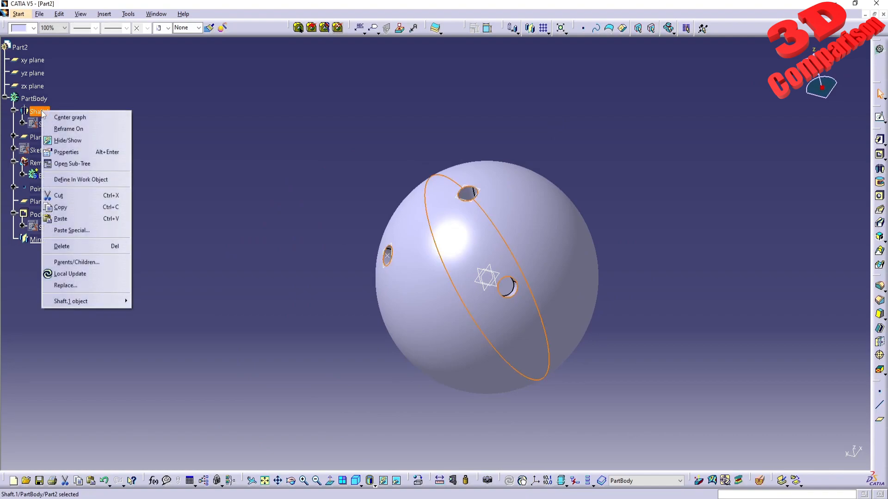
click(98, 179)
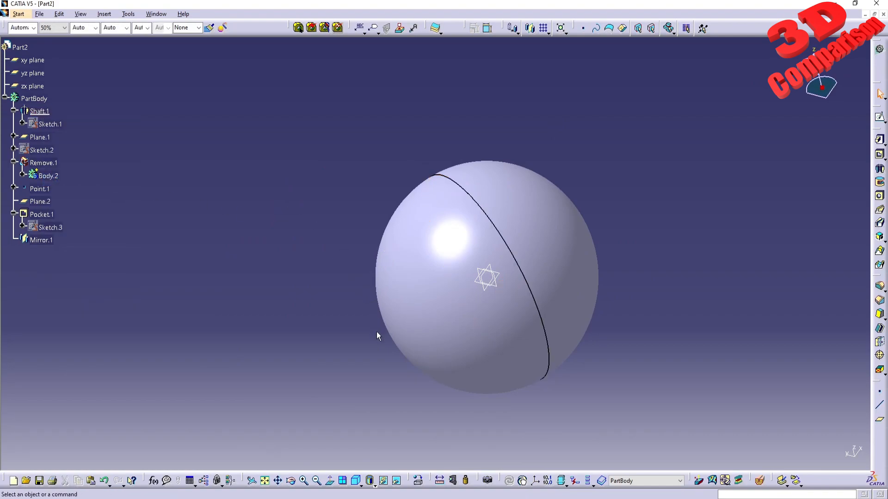
click(372, 483)
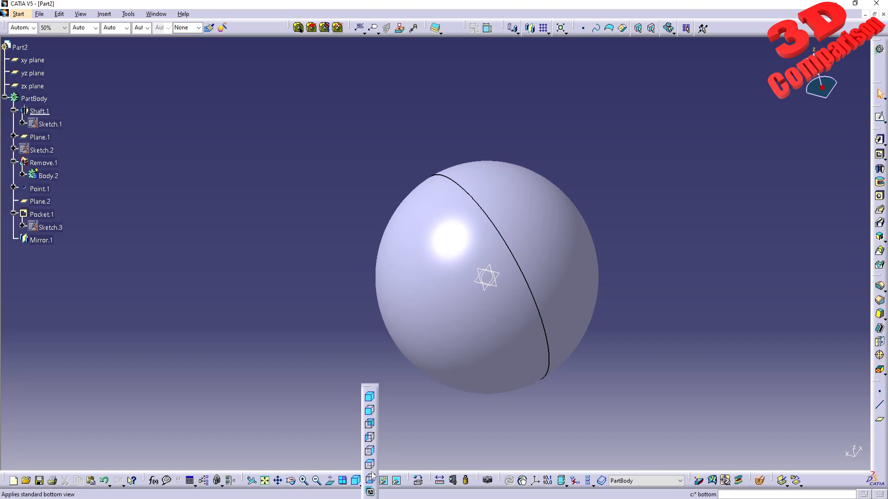
click(370, 465)
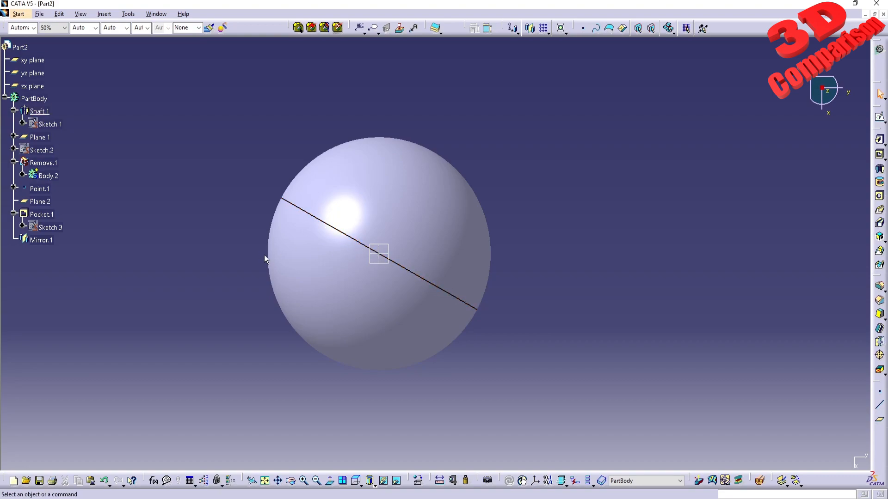
middle_drag(416, 357, 303, 272)
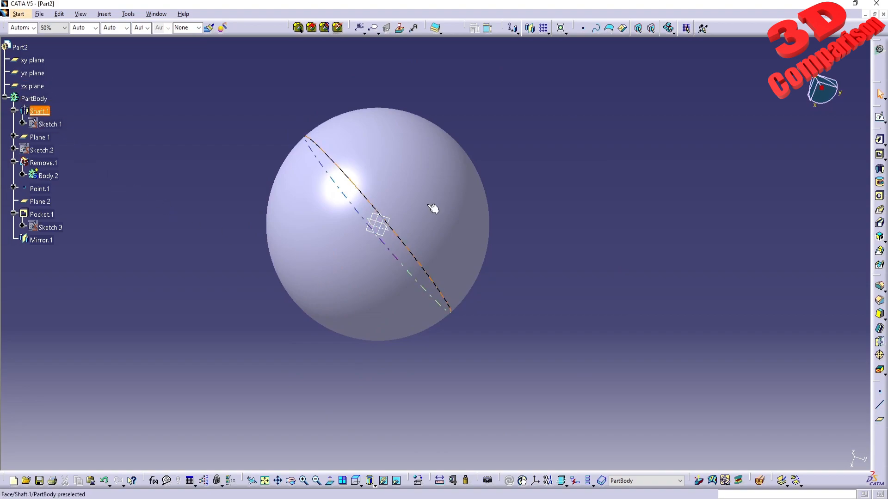
middle_drag(393, 337, 384, 366)
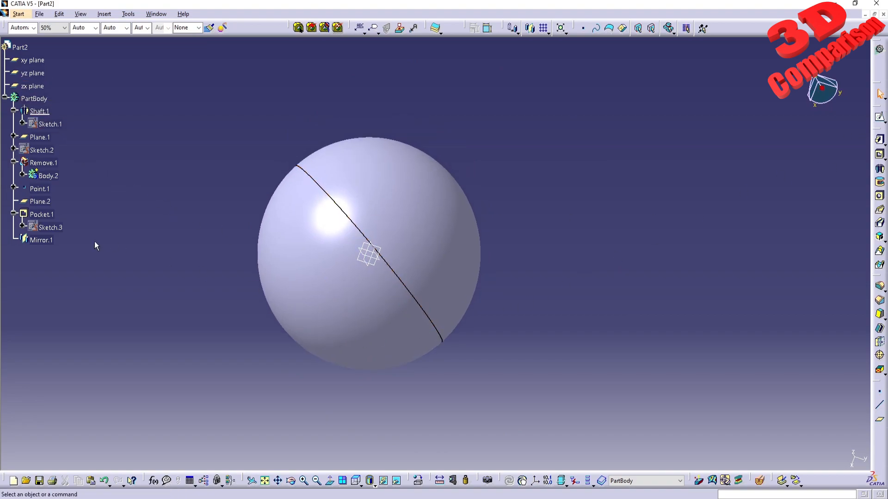
Define the mirror feature as the in-work object to restore the complete ball with its finger holes.
right_click(48, 240)
click(88, 308)
middle_drag(321, 319, 349, 294)
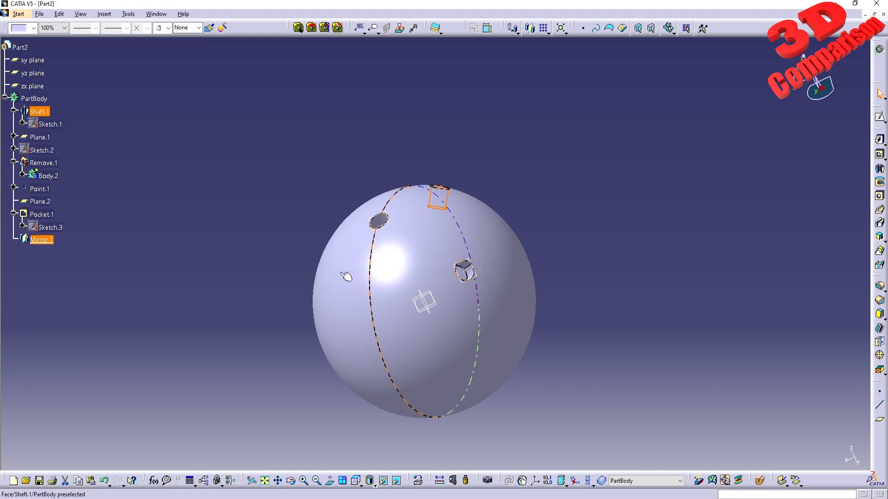
click(290, 320)
middle_drag(293, 307, 337, 280)
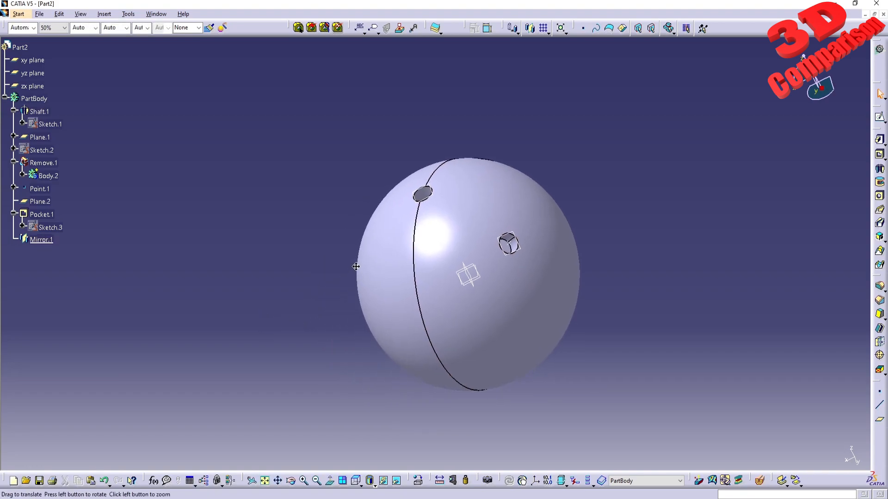
drag(407, 464, 29, 254)
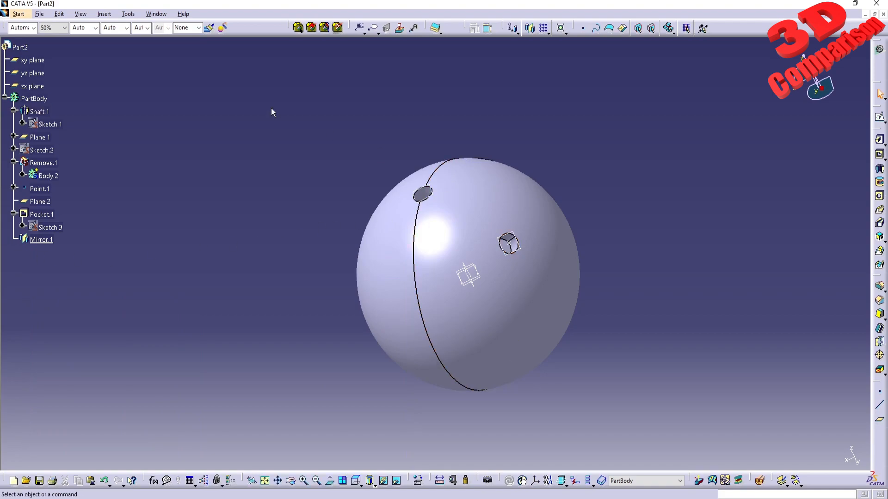
drag(52, 45, 447, 273)
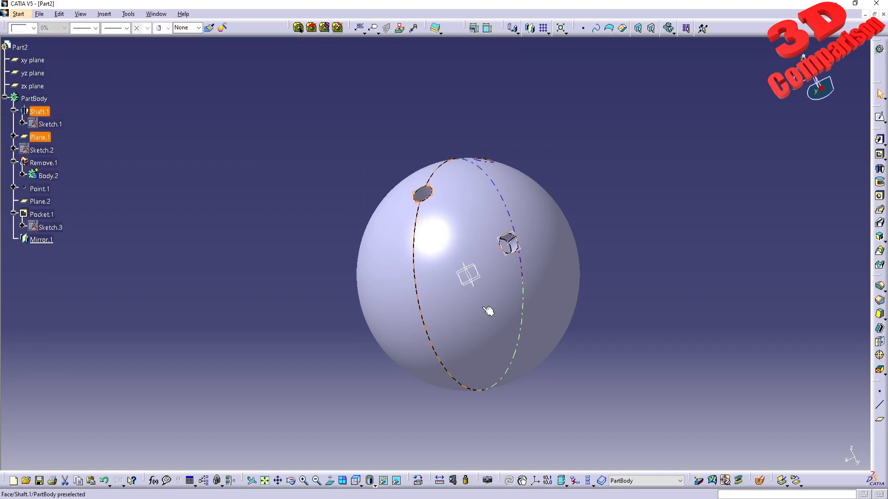
click(524, 431)
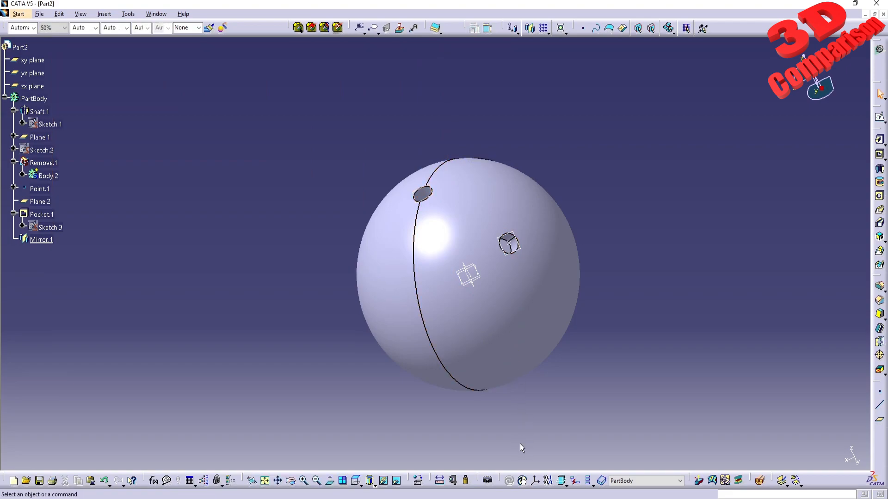